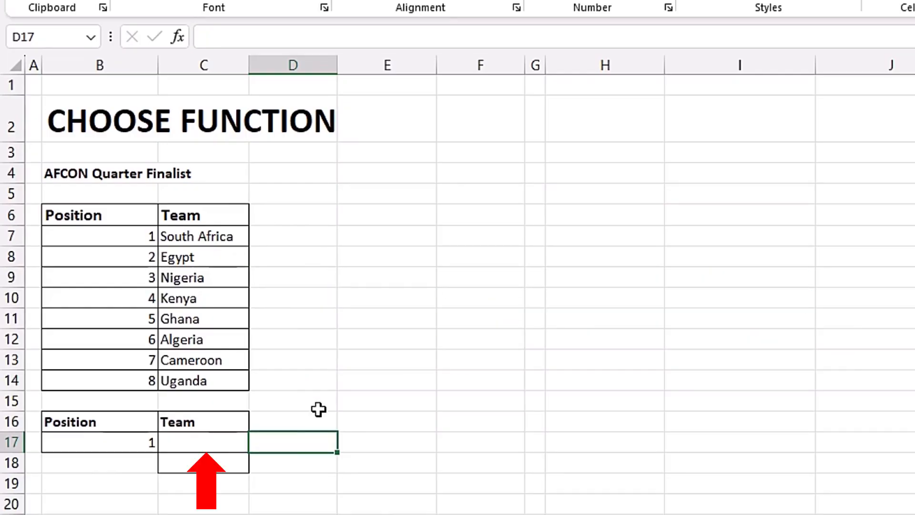
# Start a CHOOSE formula in C17 with B17 as its index number
pyautogui.click(195, 445)
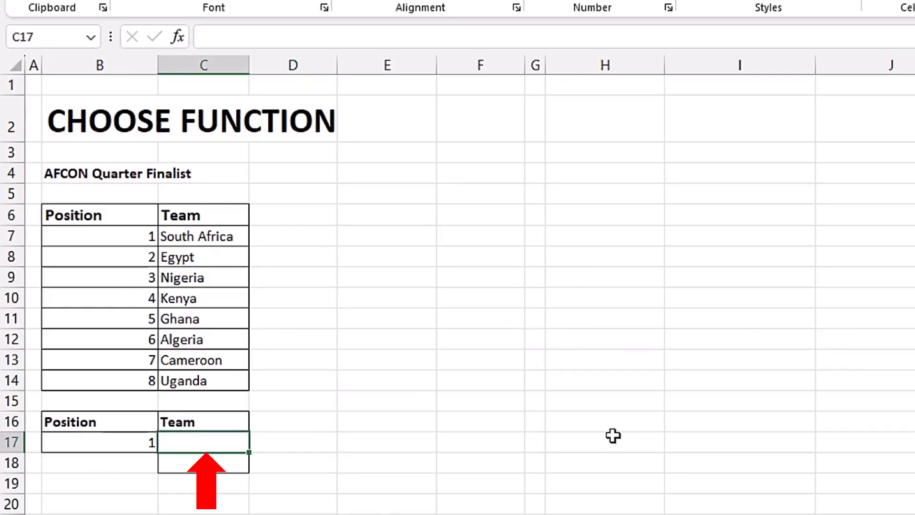
pyautogui.write('=choo')
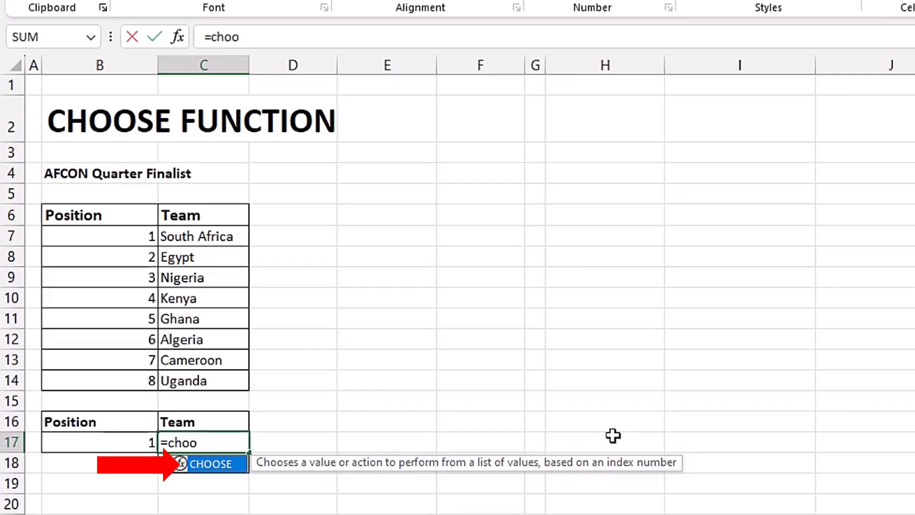
pyautogui.press('Tab')
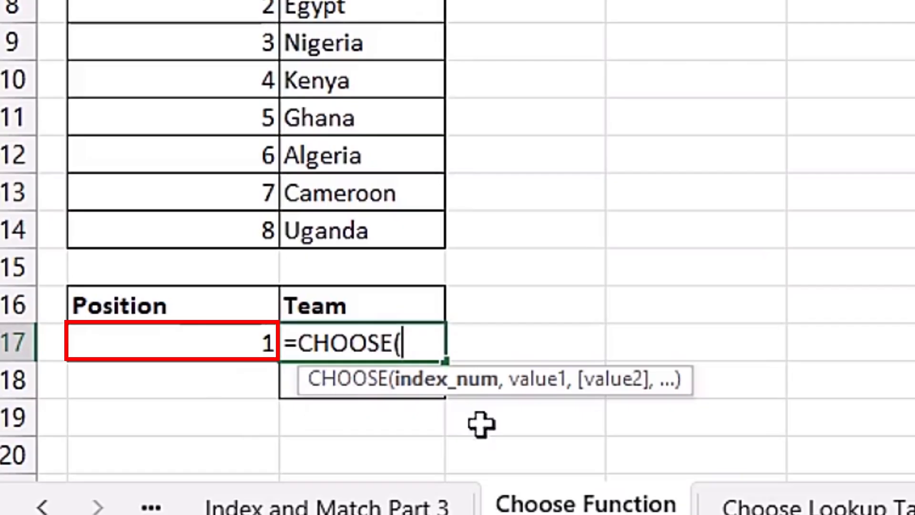
pyautogui.click(189, 352)
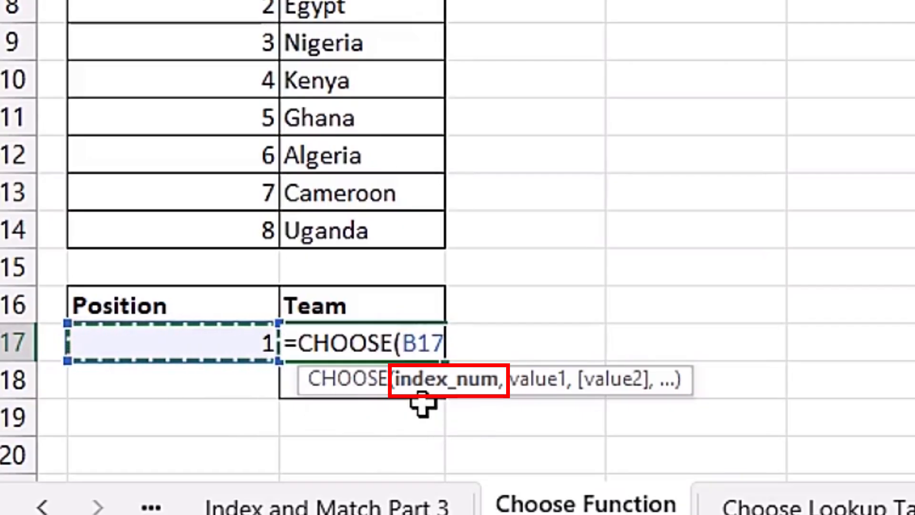
pyautogui.write(',')
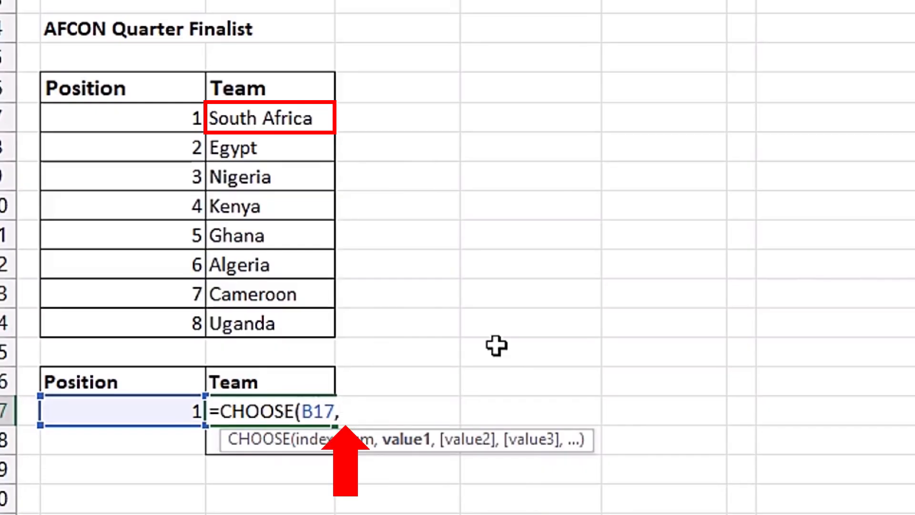
# Add the text "South Africa" as the first value of the CHOOSE formula
pyautogui.write('South Adf')
pyautogui.press('BackSpace')
pyautogui.press('BackSpace')
pyautogui.write('frica"')
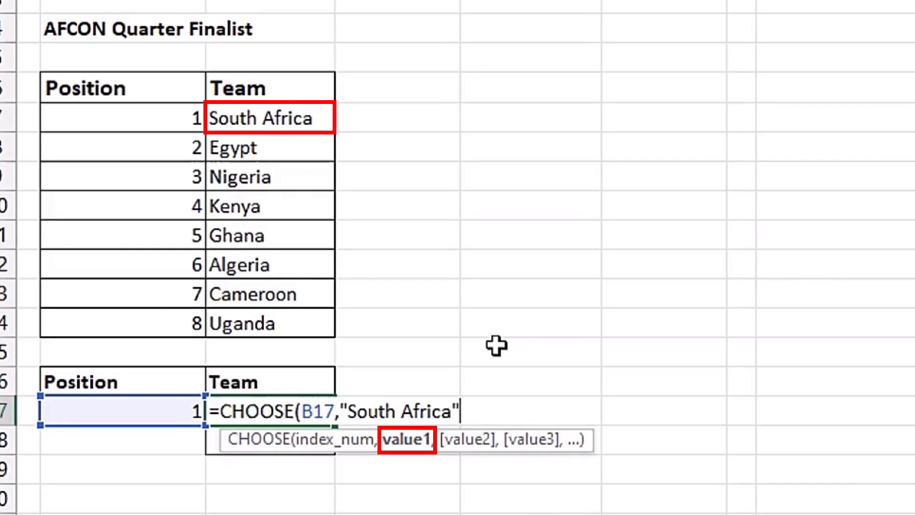
# Add "Egypt", "Nigeria", "Kenya", "Ghana", "Algeria", "Cameroon" and "Uganda" as the remaining values, and close the formula's parenthesis
pyautogui.write(',"Egypt')
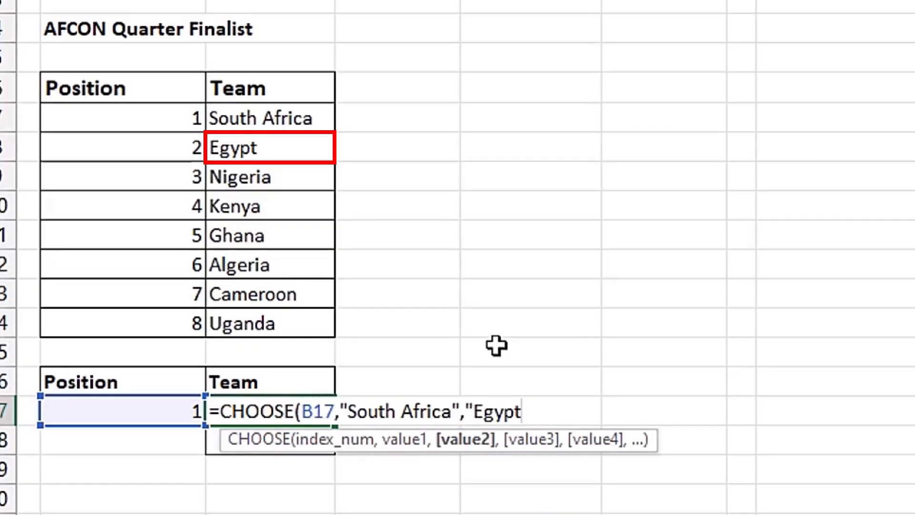
pyautogui.write('",')
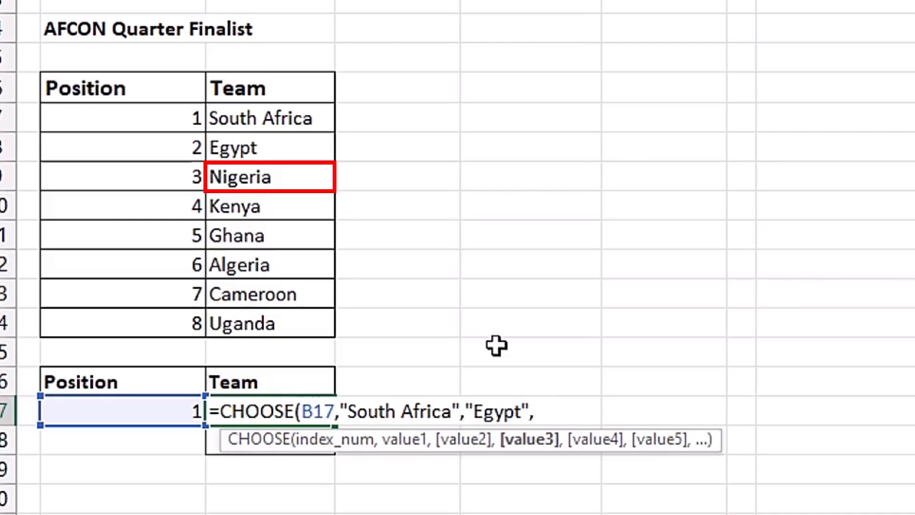
pyautogui.write('"Nigeria')
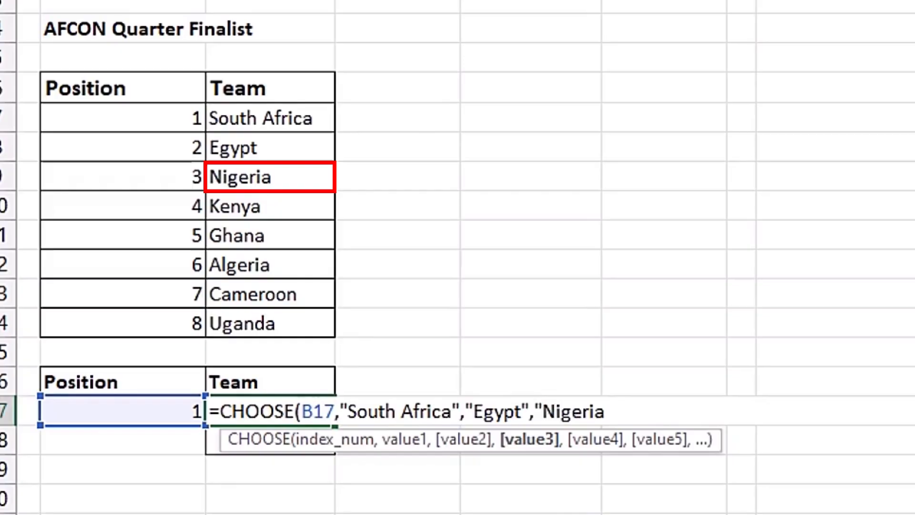
pyautogui.write('",')
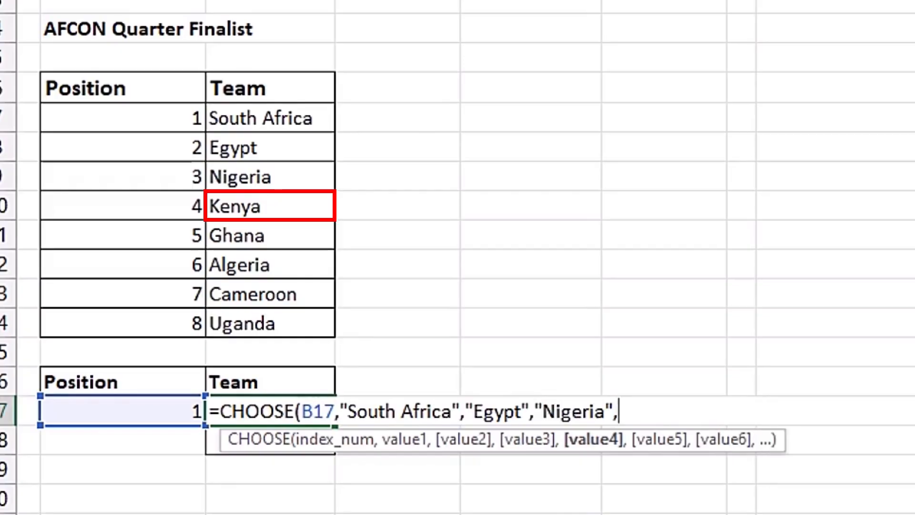
pyautogui.write('"Kenya","Ghana","')
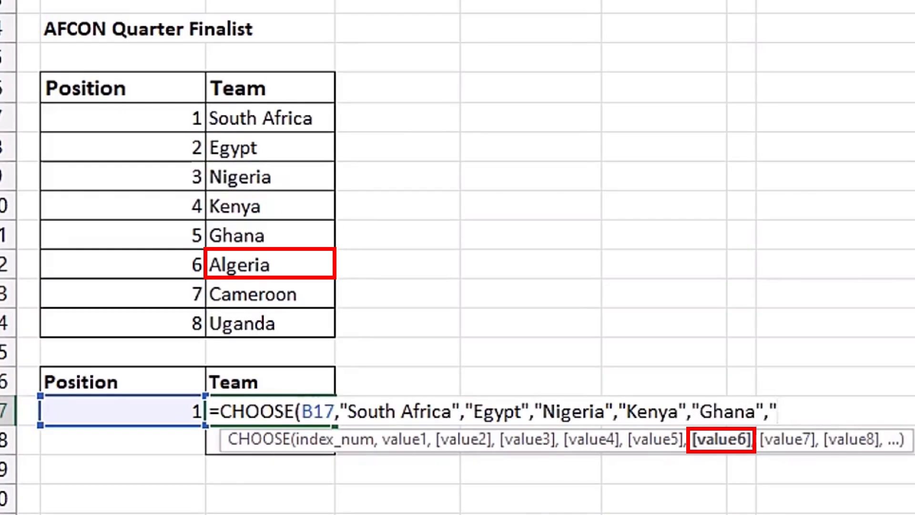
pyautogui.press('BackSpace')
pyautogui.write('"Algeria","Cameroon"')
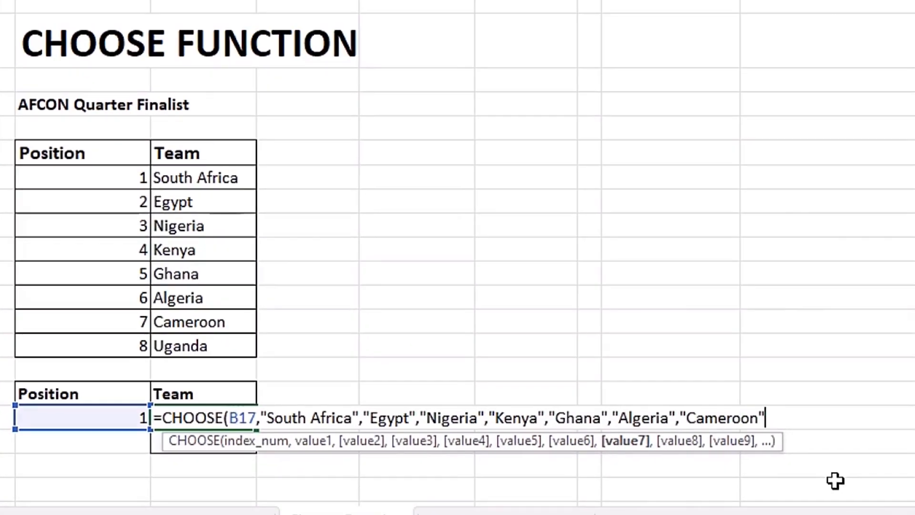
pyautogui.write(',"Uganda')
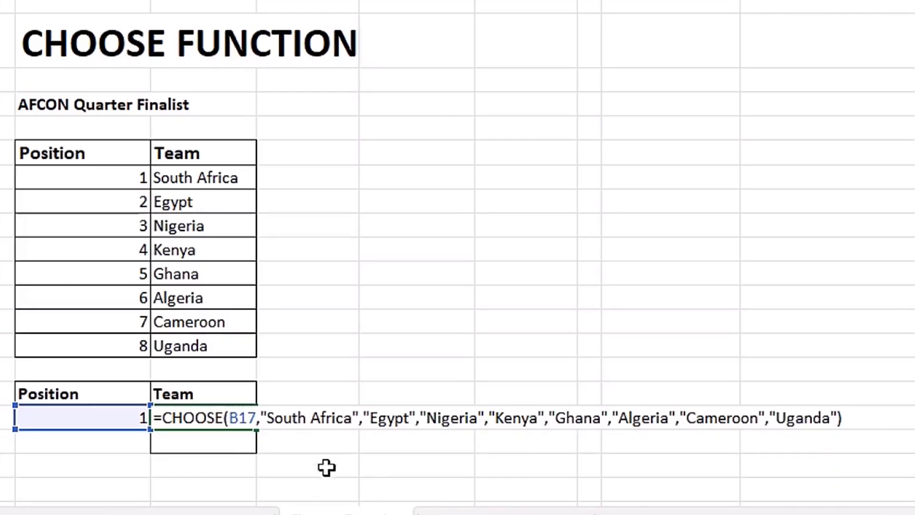
# Check the formula's arguments by highlighting value1, value2, value6 and value8, and commit the formula in C17
pyautogui.click(300, 419)
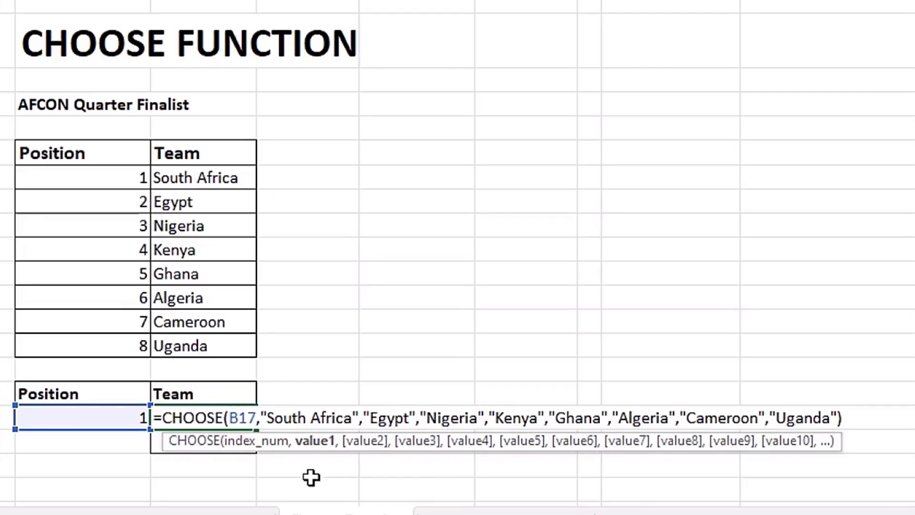
pyautogui.click(313, 441)
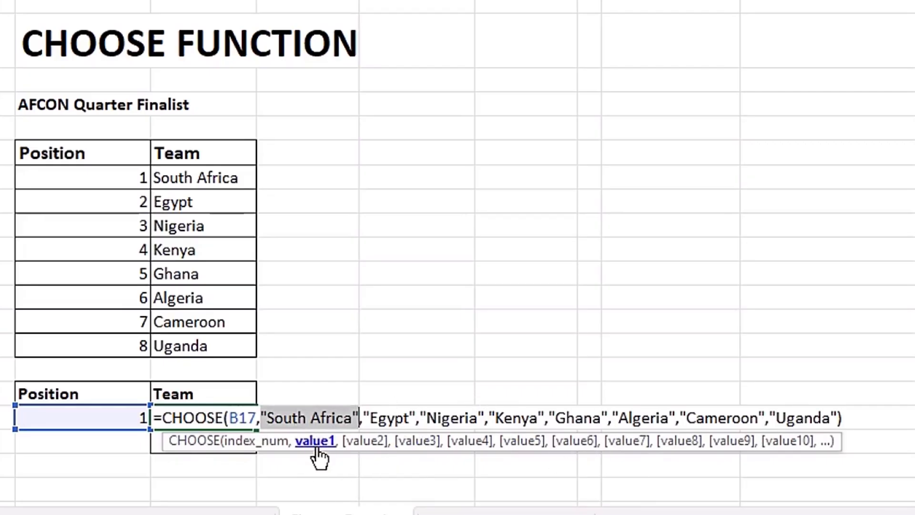
pyautogui.click(367, 441)
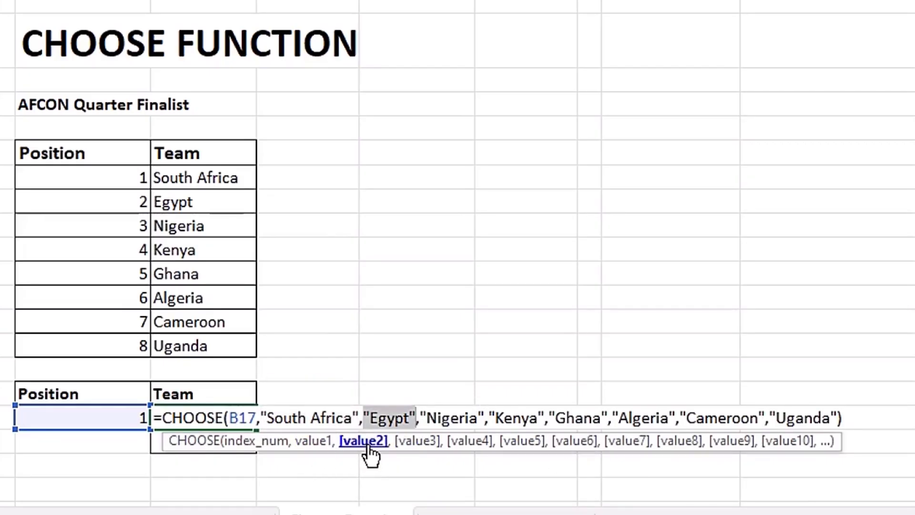
pyautogui.click(579, 443)
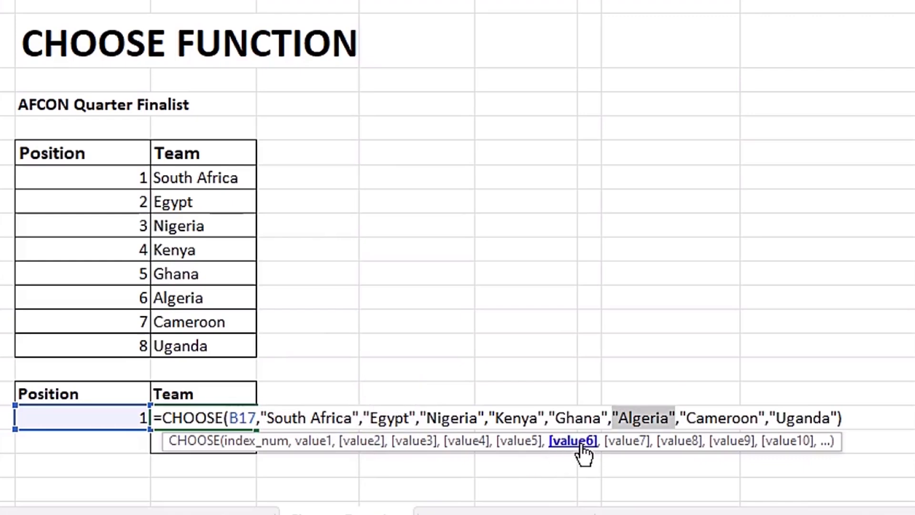
pyautogui.click(679, 443)
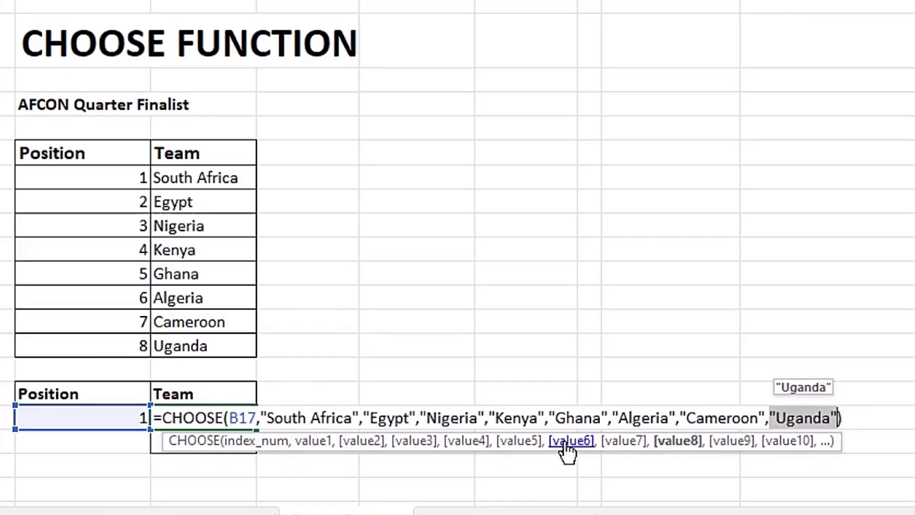
pyautogui.press('Return')
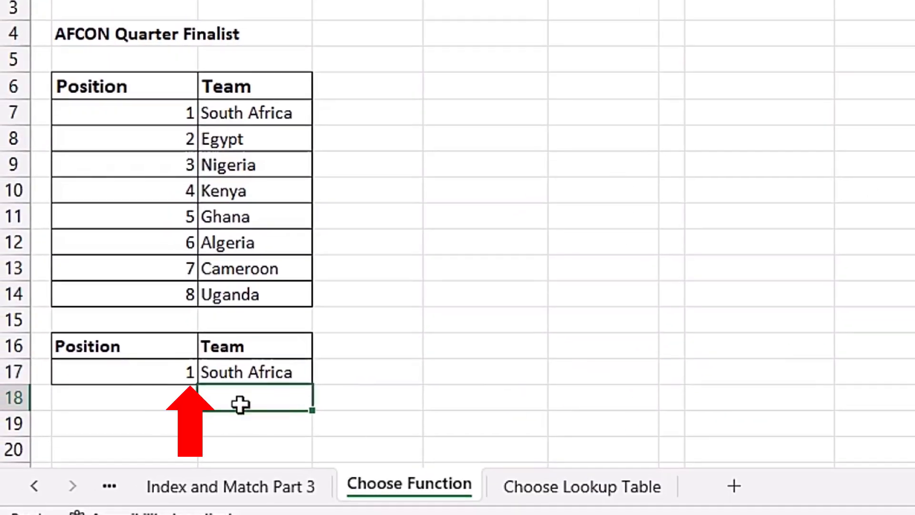
# Set the position in B17 to 4 to test the team lookup
pyautogui.click(151, 374)
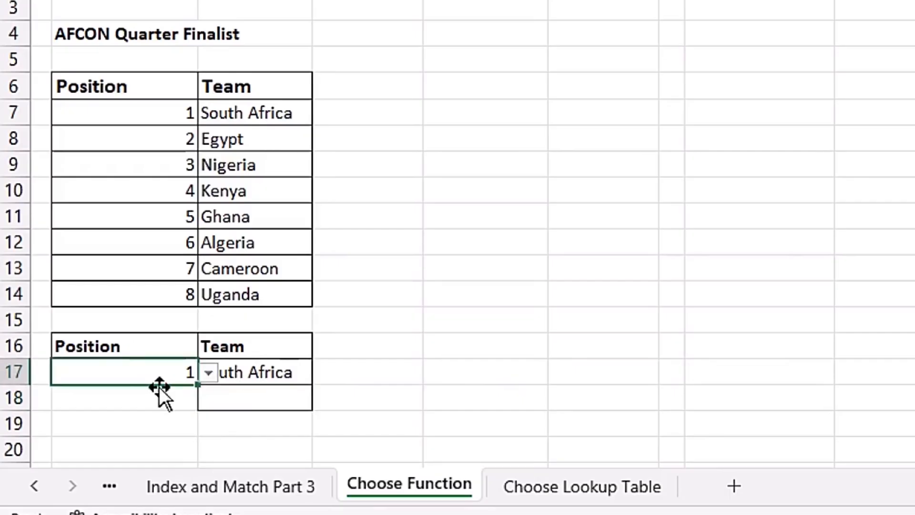
pyautogui.click(208, 372)
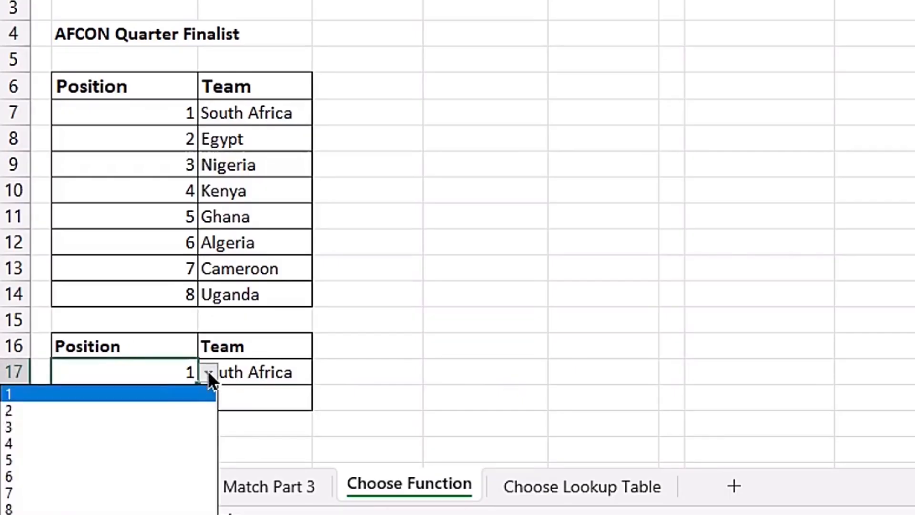
pyautogui.click(109, 443)
pyautogui.click(478, 376)
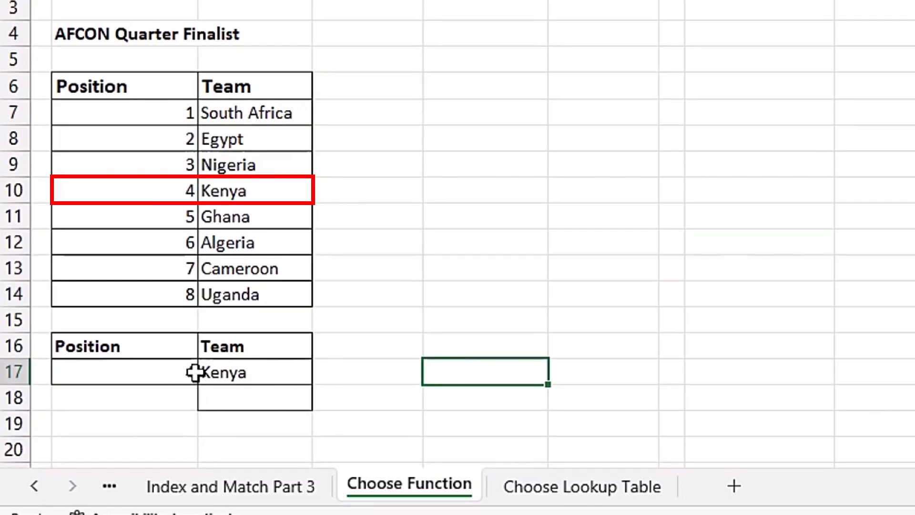
# Set the position in B17 to 8 to test the last team in the list
pyautogui.click(194, 372)
pyautogui.click(209, 372)
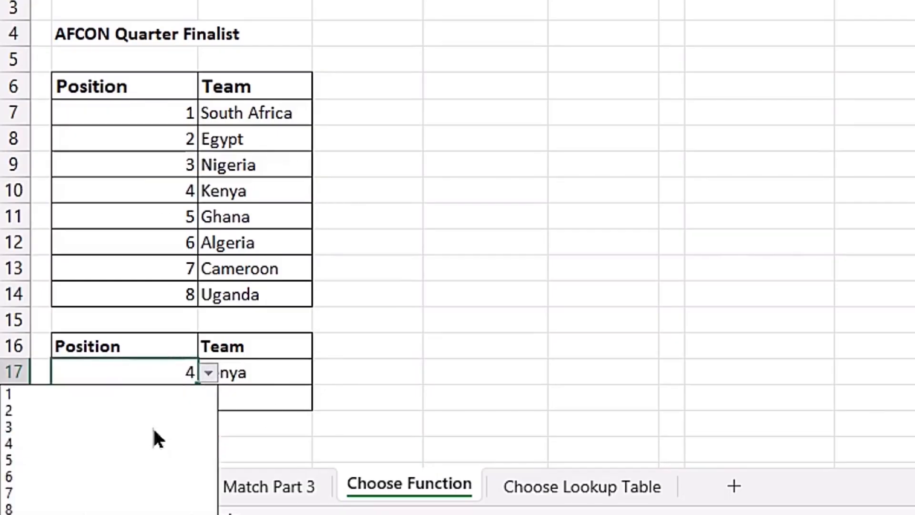
pyautogui.click(94, 507)
pyautogui.click(413, 395)
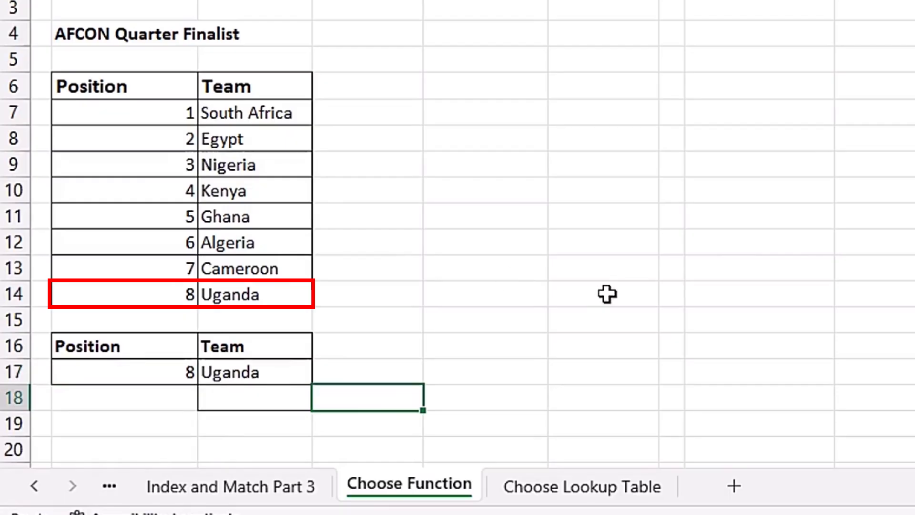
pyautogui.press('Left')
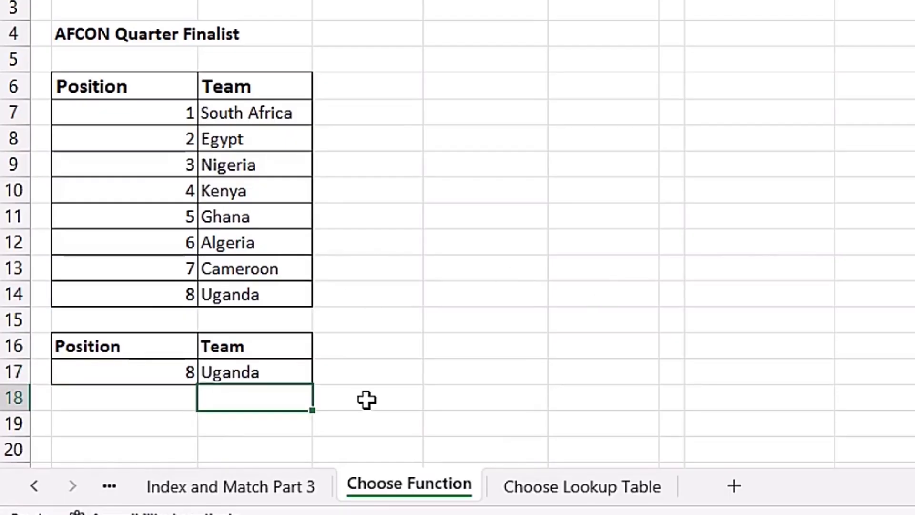
pyautogui.moveTo(256, 384); pyautogui.dragTo(488, 125)
pyautogui.moveTo(398, 178); pyautogui.dragTo(398, 177)
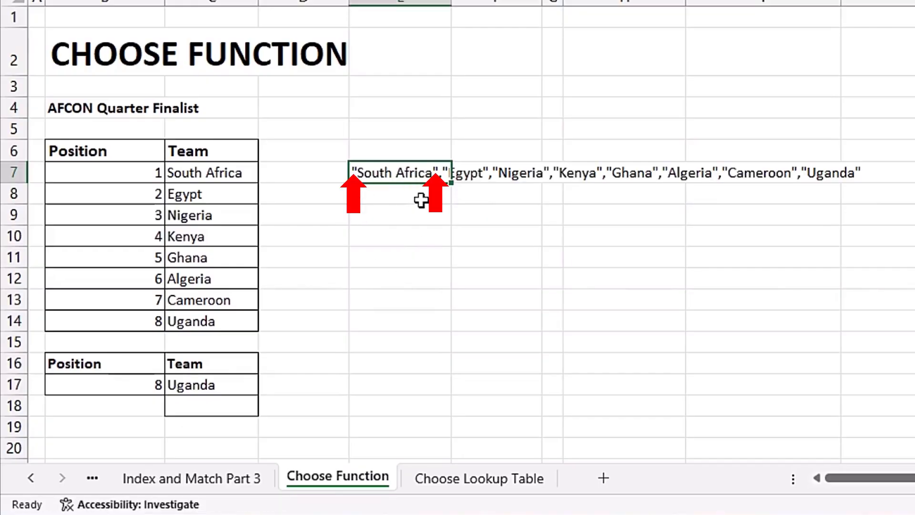
pyautogui.click(533, 202)
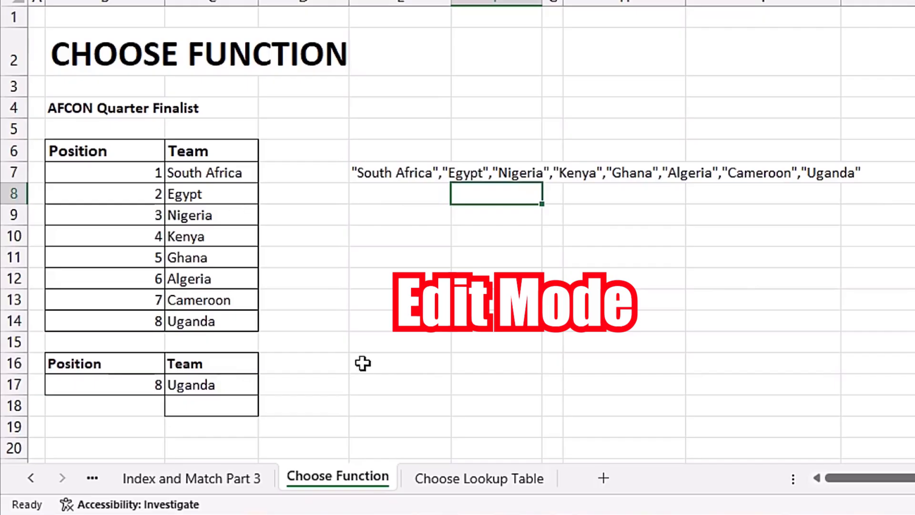
# Copy the full quoted, comma-separated team list from inside cell E7 and leave the cell unedited
pyautogui.doubleClick(397, 172)
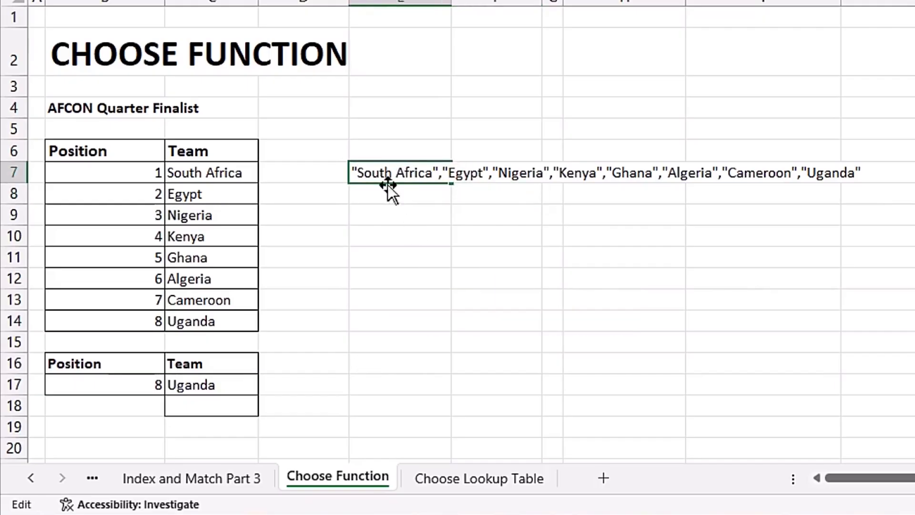
pyautogui.moveTo(348, 173); pyautogui.dragTo(860, 173)
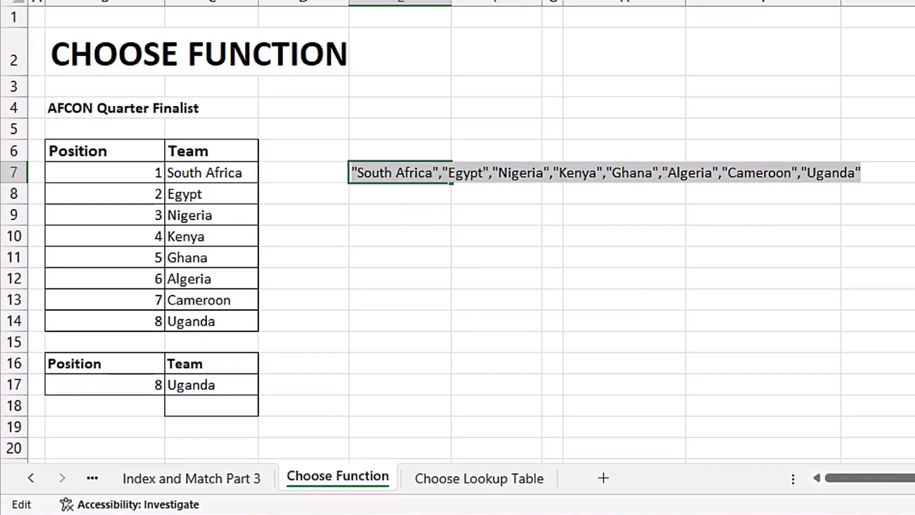
pyautogui.hotkey('ctrl', 'c')
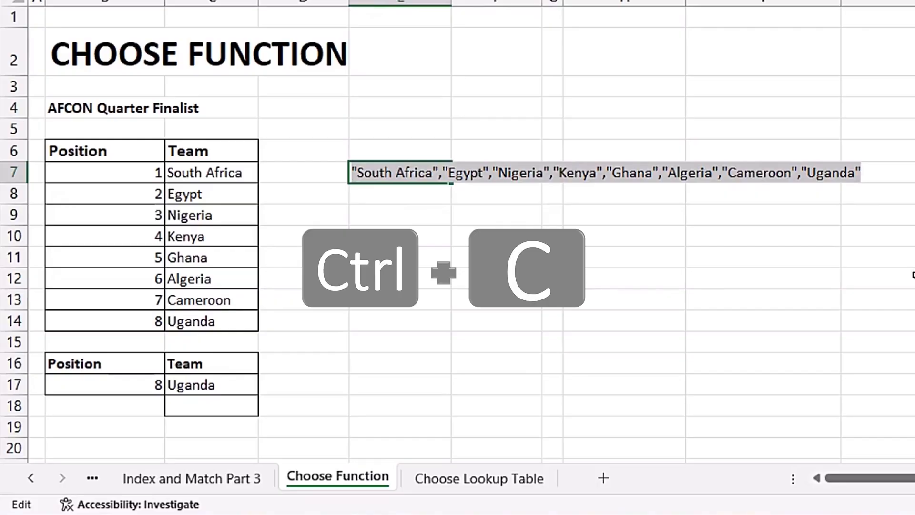
pyautogui.press('Escape')
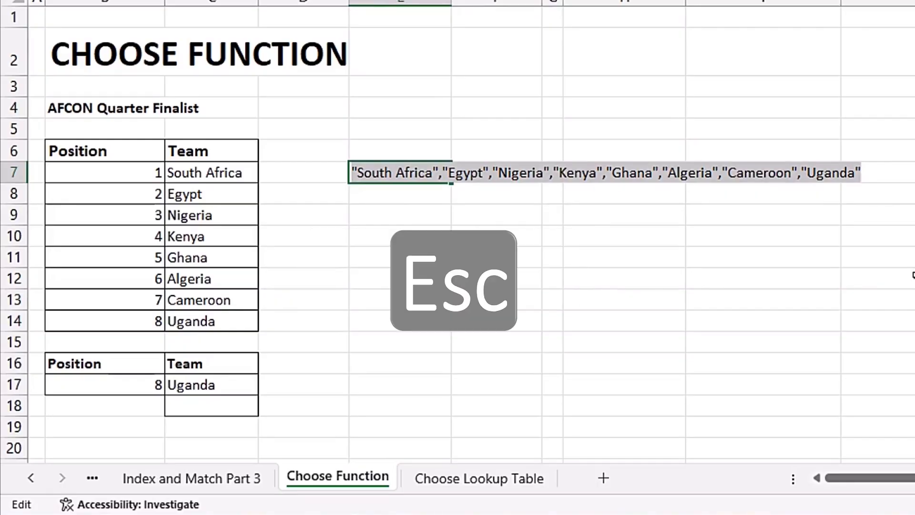
# Start a CHOOSE formula in C18 with B17 as the index number and paste the copied team list as its values
pyautogui.click(218, 404)
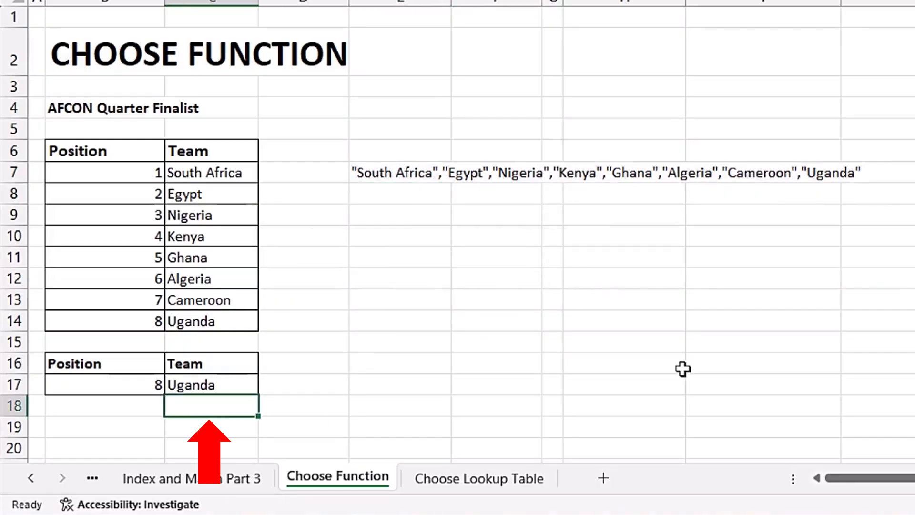
pyautogui.write('=choo')
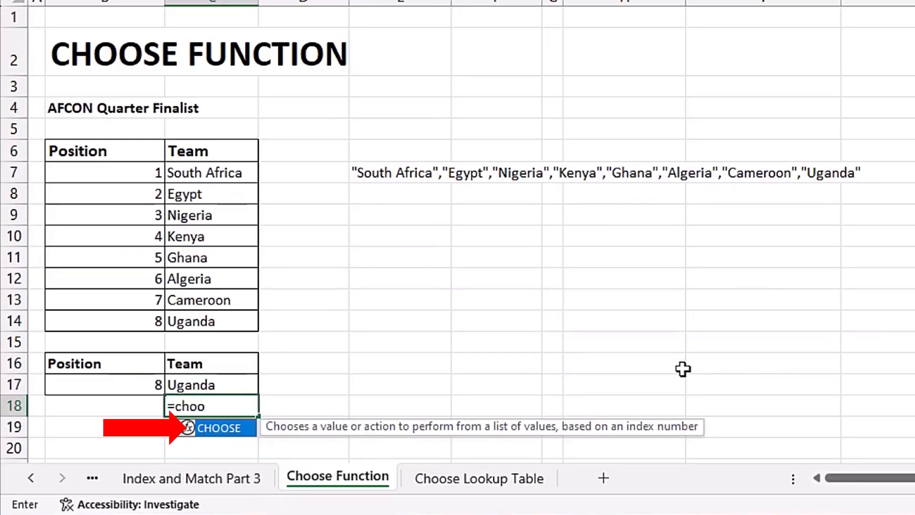
pyautogui.press('Tab')
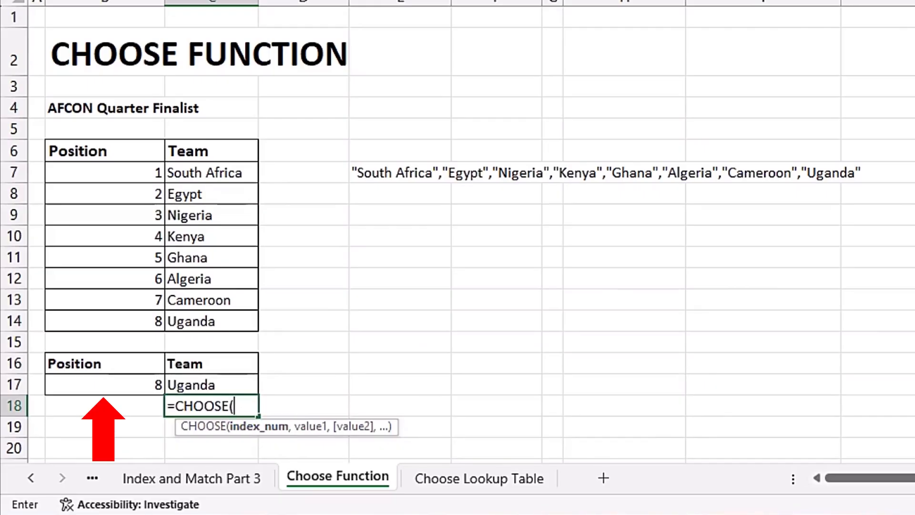
pyautogui.click(109, 386)
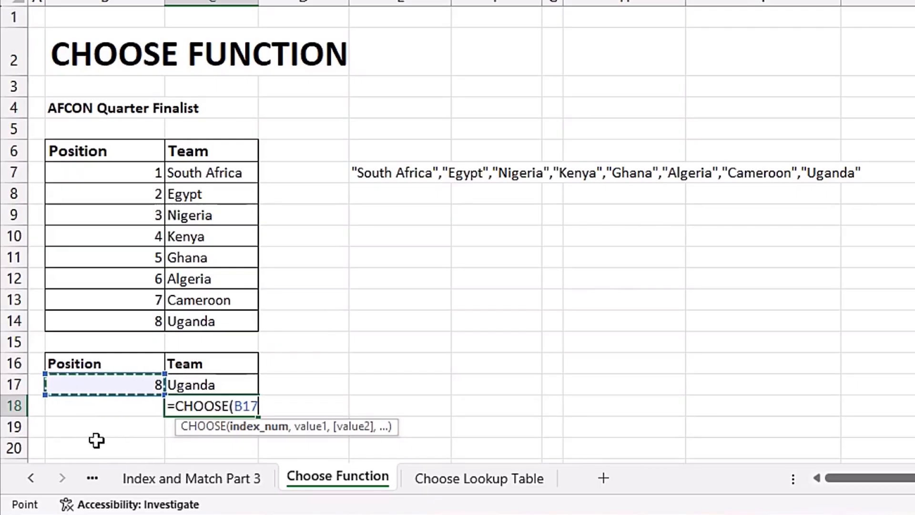
pyautogui.write(',')
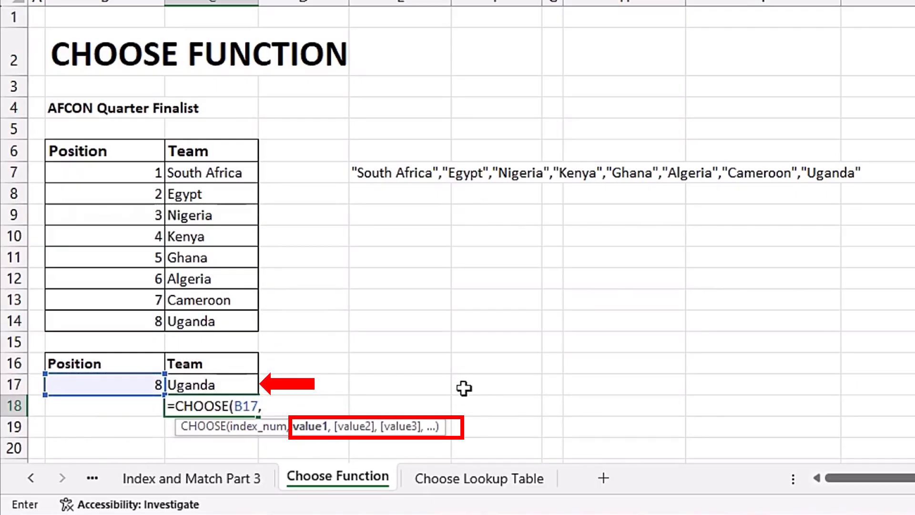
pyautogui.hotkey('ctrl', 'v')
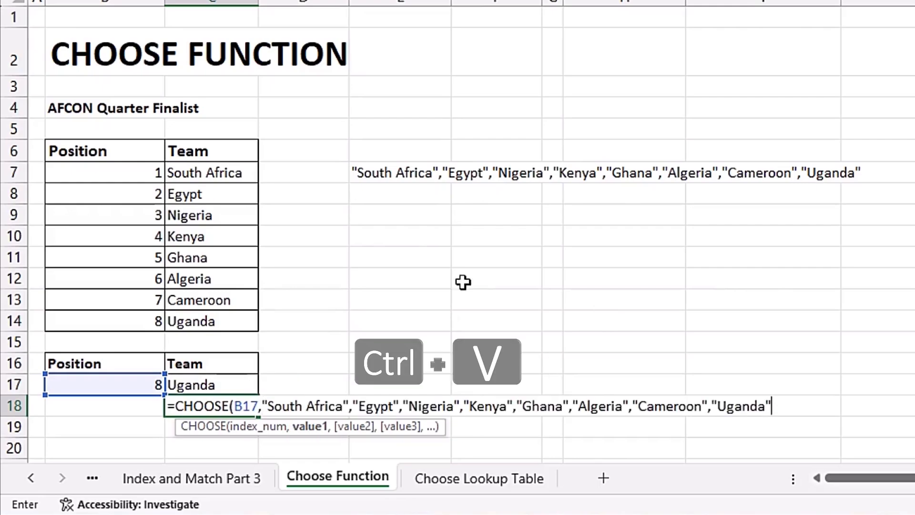
# Check the pasted arguments by highlighting value1 and value4, and close and commit the formula in C18
pyautogui.click(315, 429)
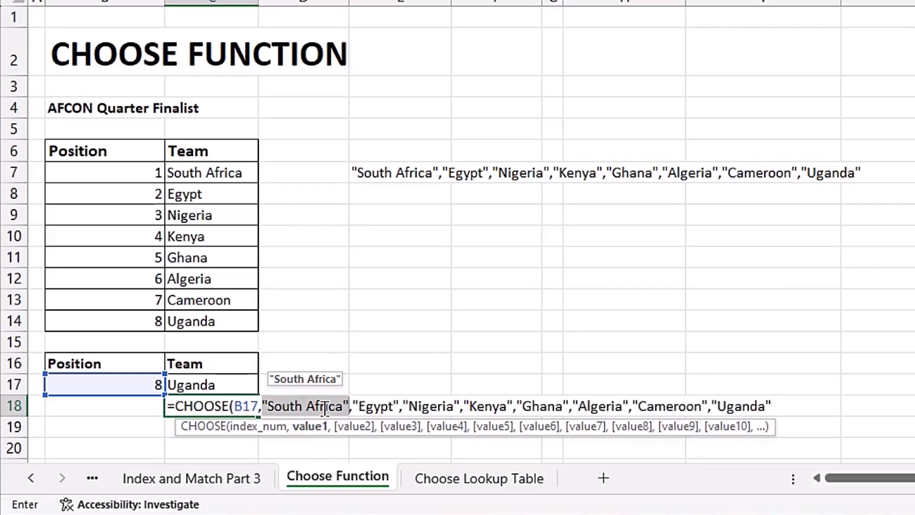
pyautogui.click(443, 428)
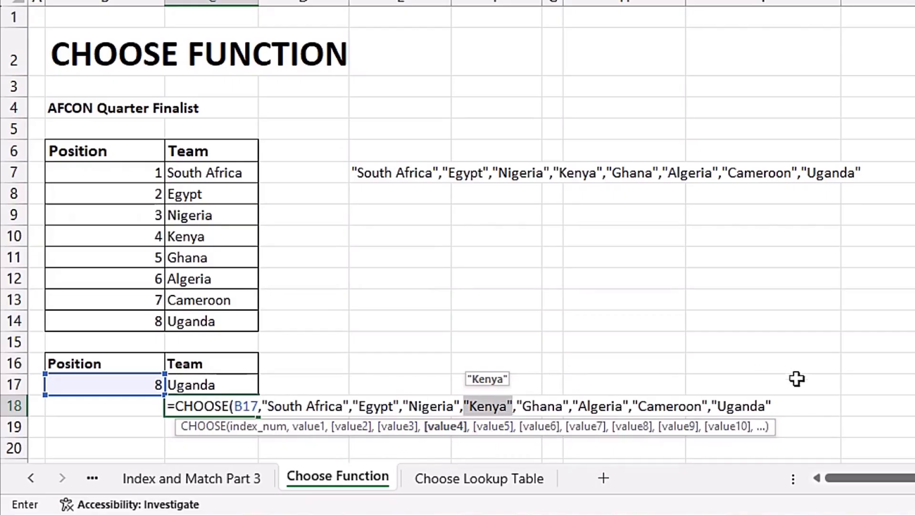
pyautogui.click(777, 404)
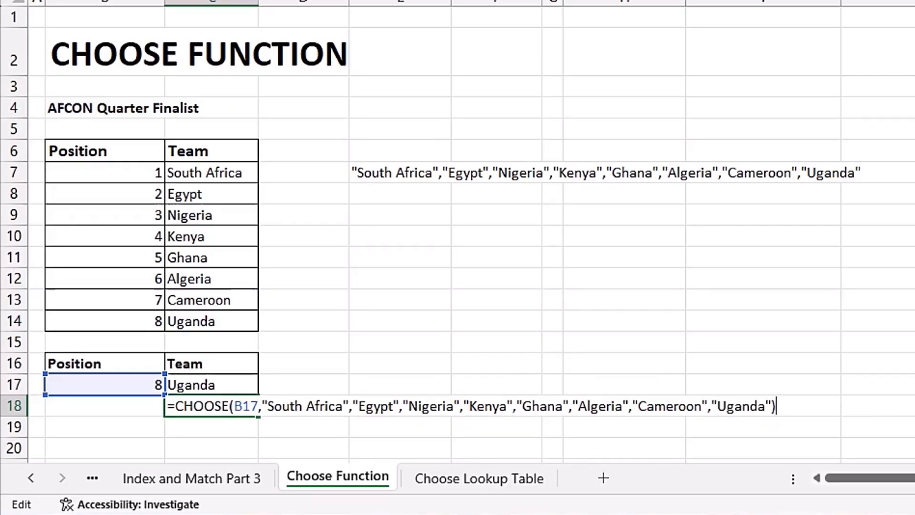
pyautogui.press('Return')
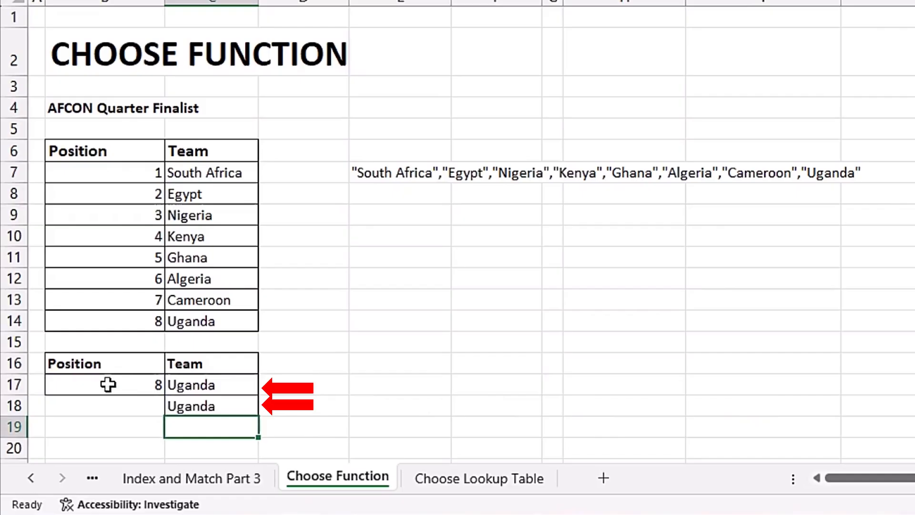
# Set the position in B17 to 3 to test both team lookup formulas
pyautogui.click(130, 380)
pyautogui.click(173, 386)
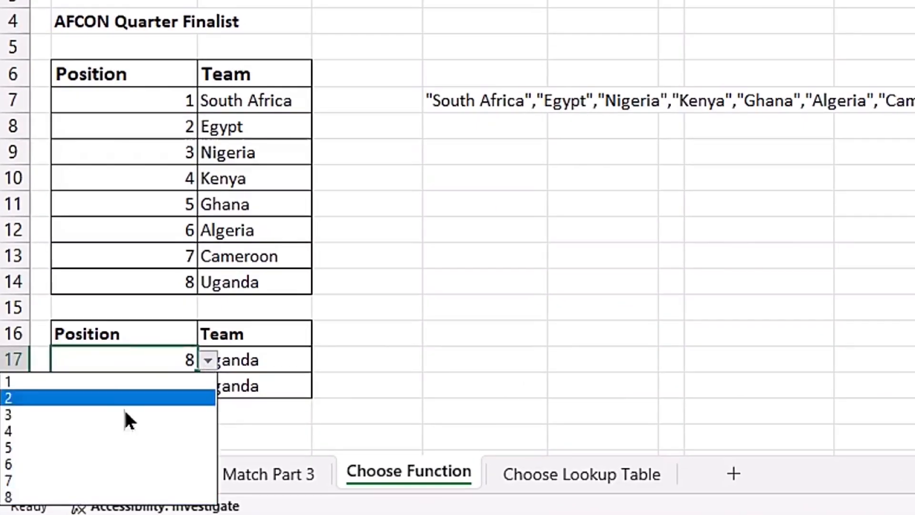
pyautogui.click(112, 416)
pyautogui.click(463, 366)
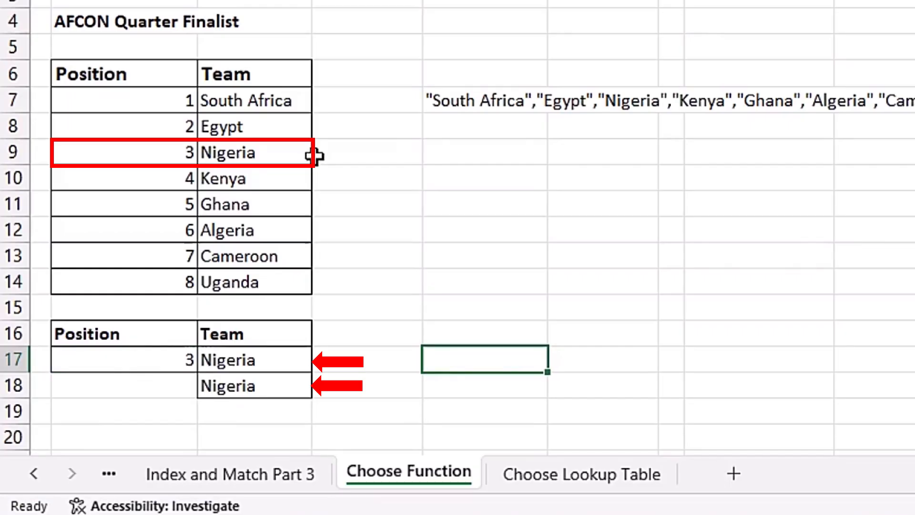
# Set the position in B17 to 6 to test both lookups with another team
pyautogui.click(139, 363)
pyautogui.hotkey('alt', 'Down')
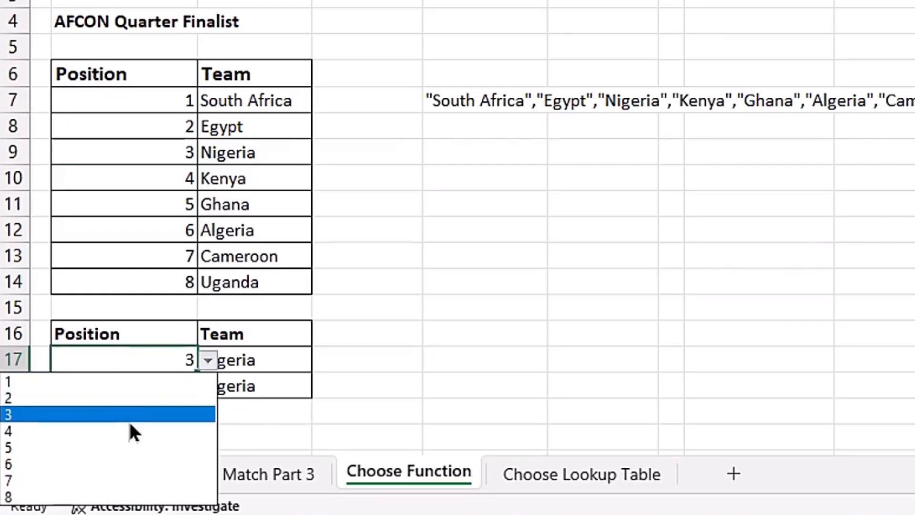
pyautogui.click(97, 461)
pyautogui.click(396, 357)
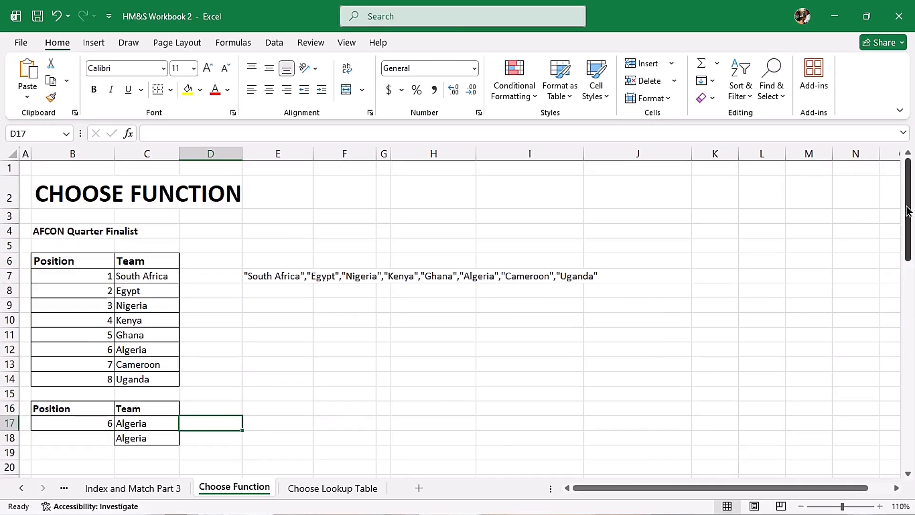
# Enter 1 as the index number in B32 below the weekly sales table
pyautogui.moveTo(907, 217); pyautogui.dragTo(909, 328)
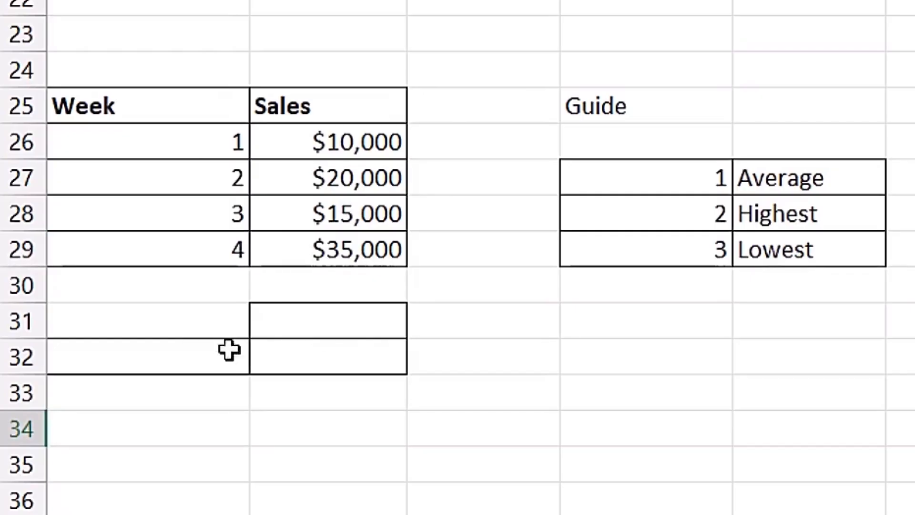
pyautogui.click(180, 354)
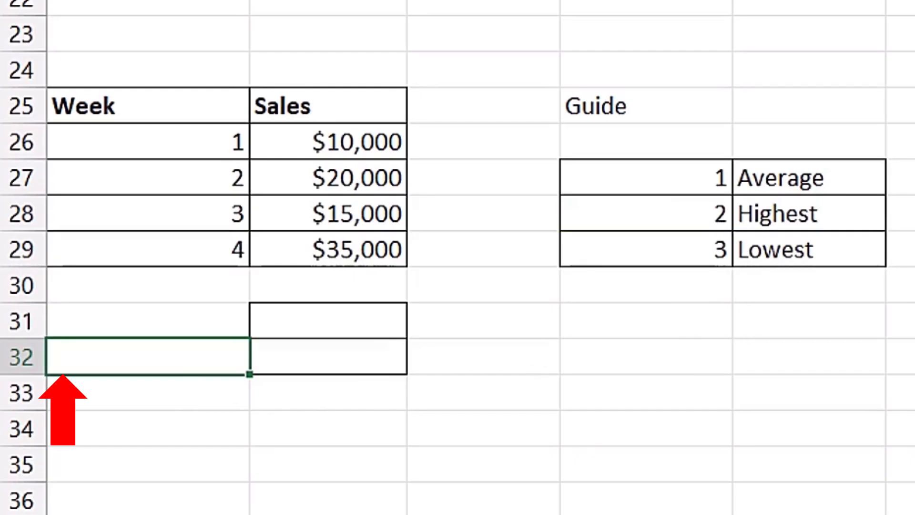
pyautogui.write('1')
pyautogui.press('Tab')
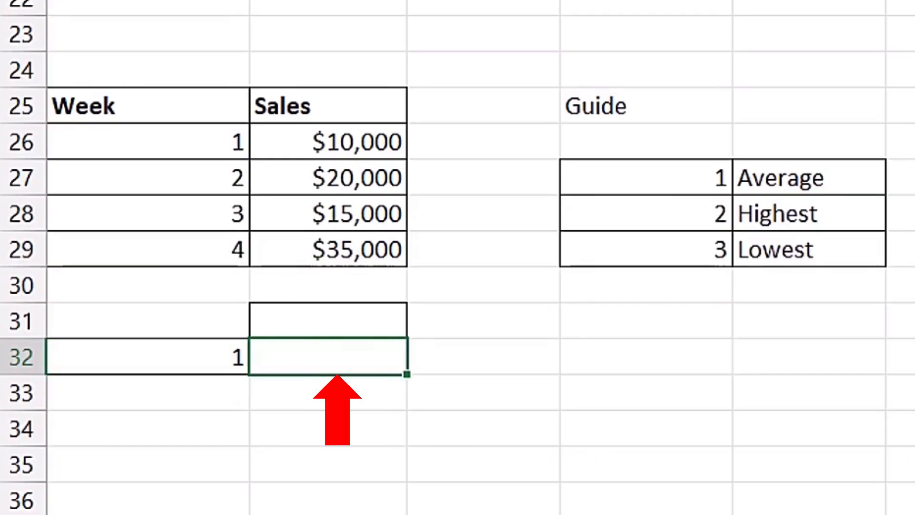
# Start a CHOOSE formula in C32 with B32 as the index number and AVERAGE(C26:C29) as value1
pyautogui.write('=cho')
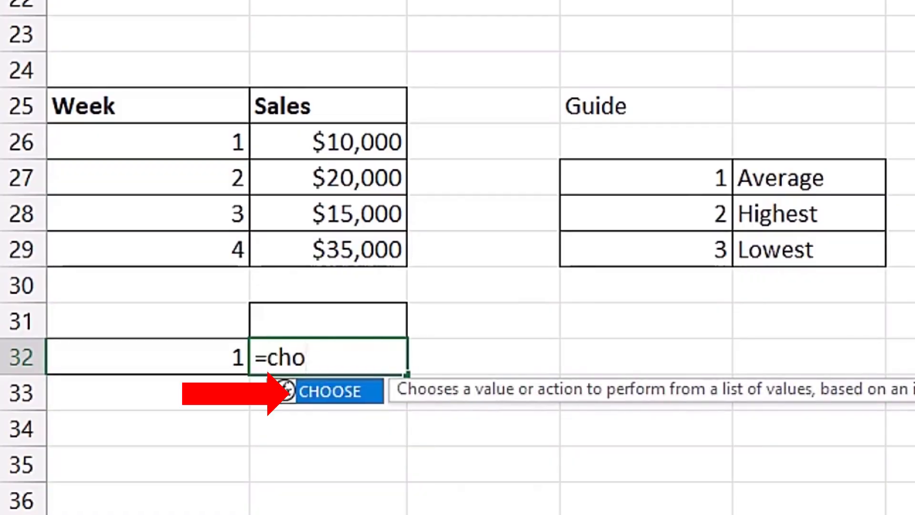
pyautogui.press('Tab')
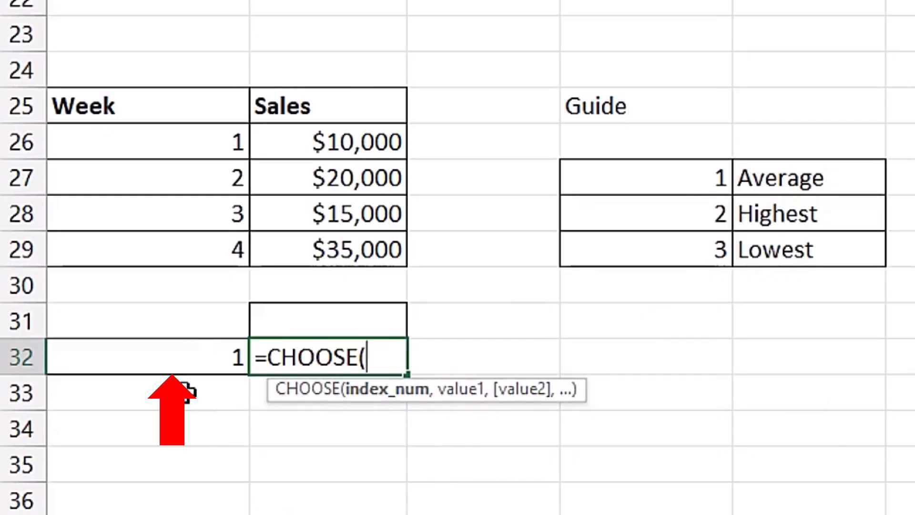
pyautogui.click(179, 357)
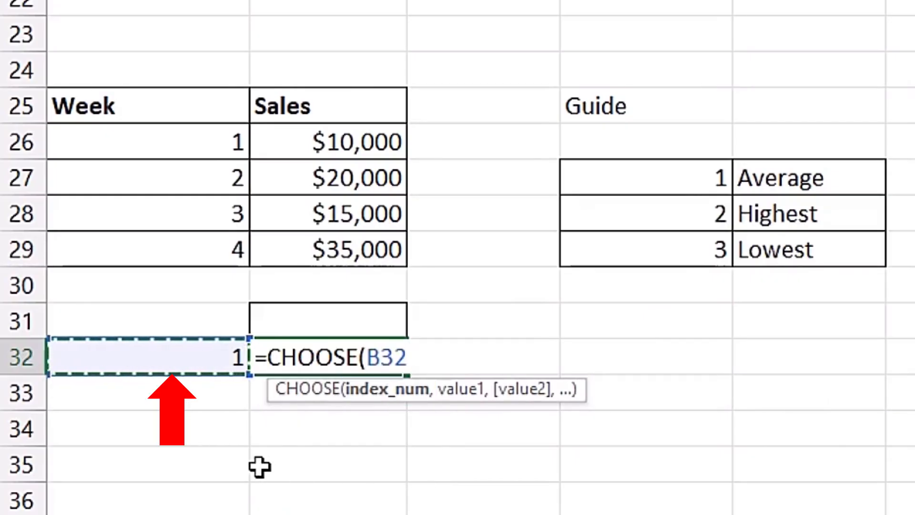
pyautogui.write(',')
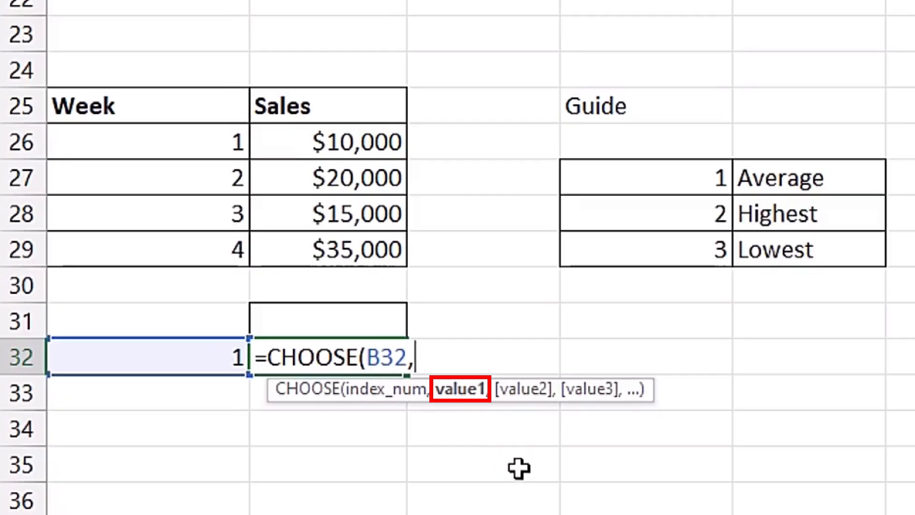
pyautogui.write('aver')
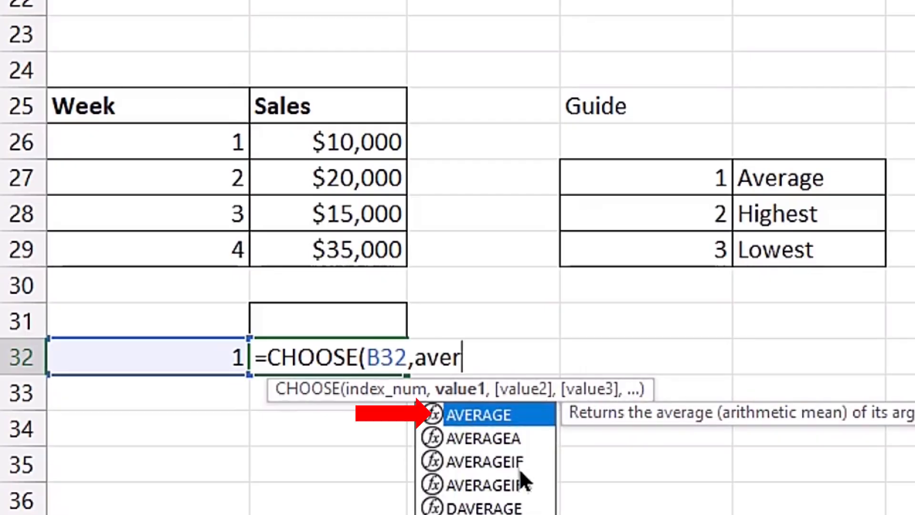
pyautogui.press('Tab')
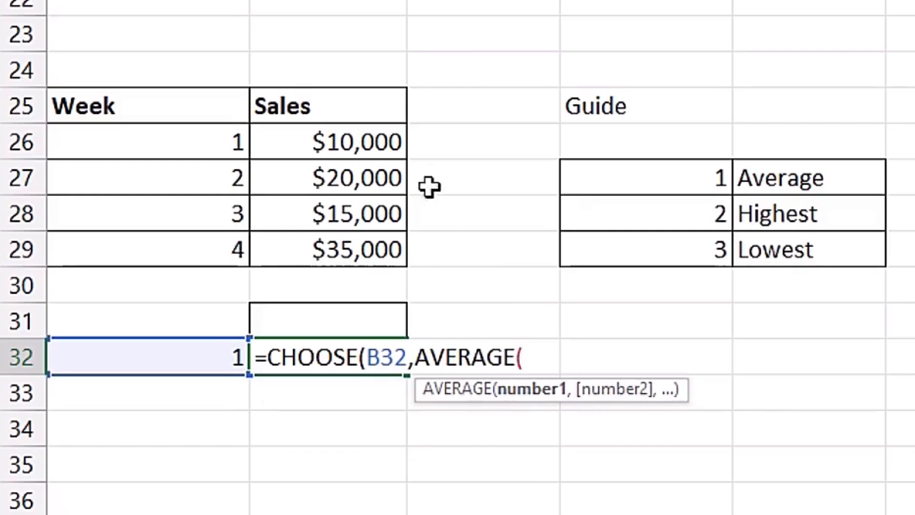
pyautogui.moveTo(370, 141); pyautogui.dragTo(370, 259)
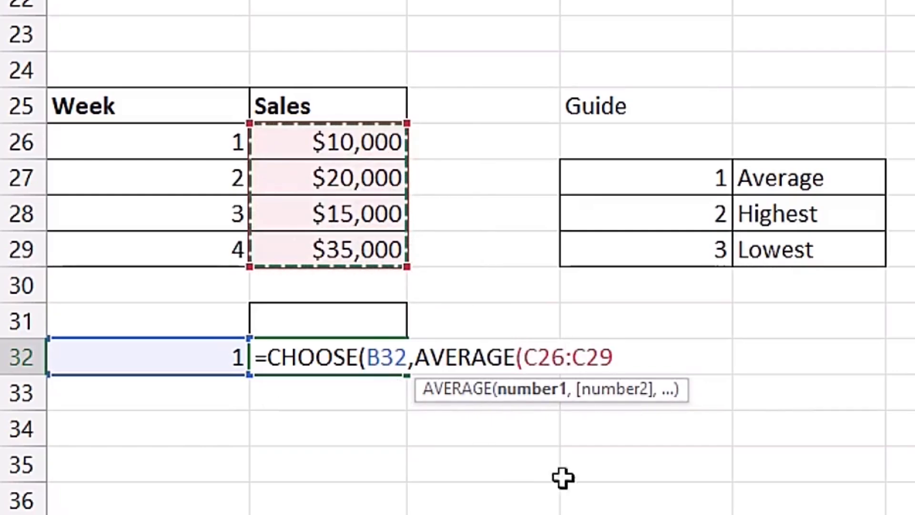
pyautogui.write(')')
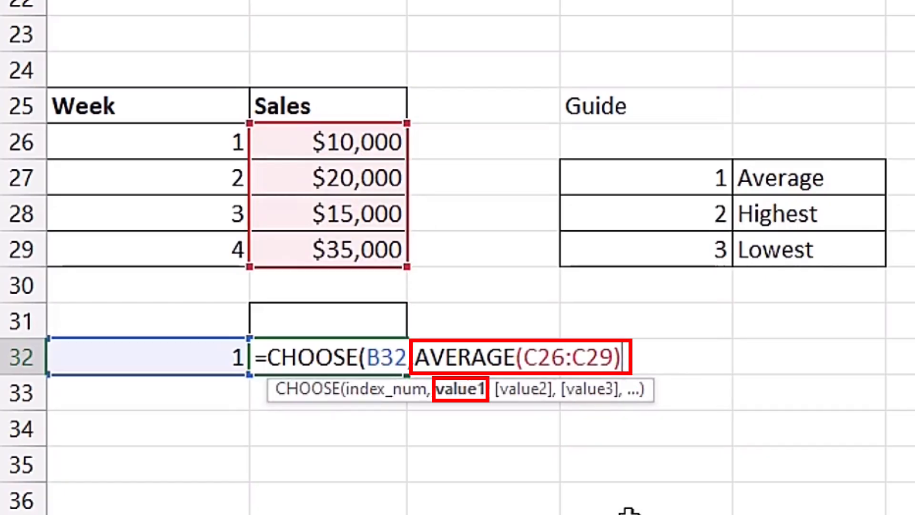
# Add LARGE(C26:C29,1) as value2 of the CHOOSE formula to return the highest sales
pyautogui.write(',')
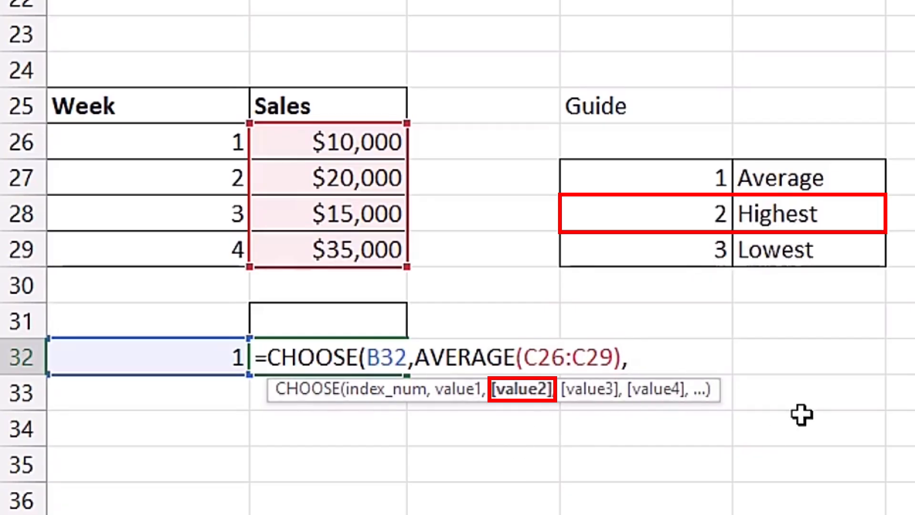
pyautogui.write('larg')
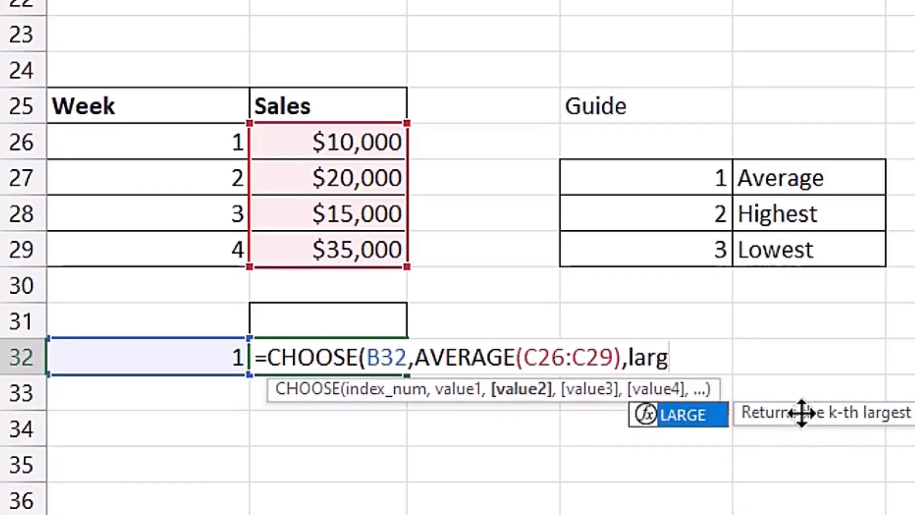
pyautogui.press('Tab')
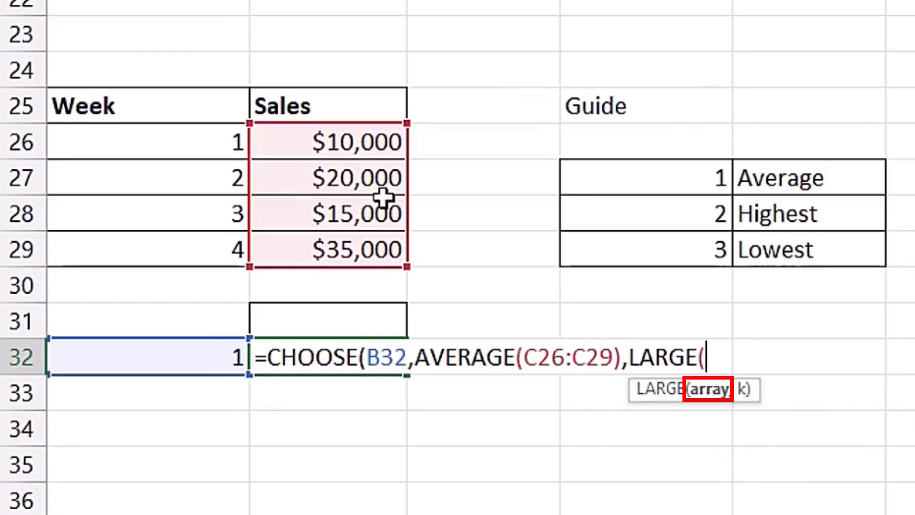
pyautogui.click(330, 145)
pyautogui.moveTo(331, 169); pyautogui.dragTo(332, 252)
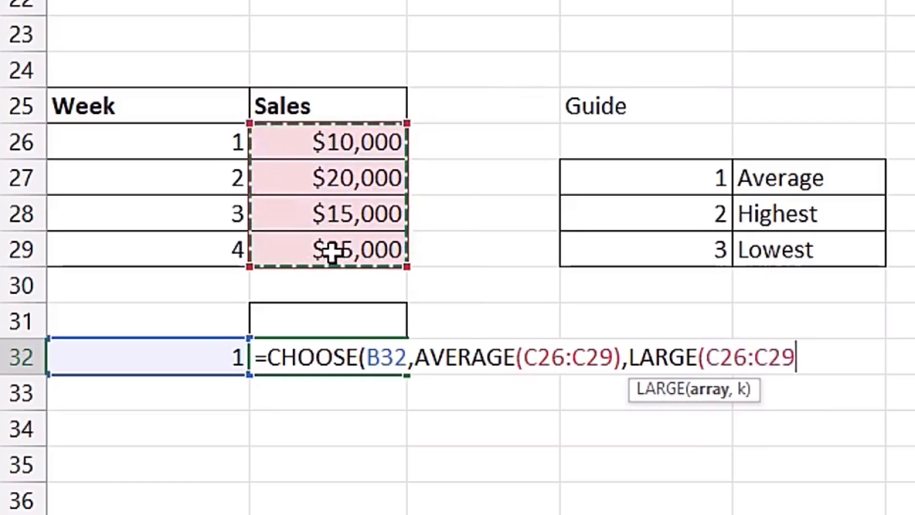
pyautogui.write(',')
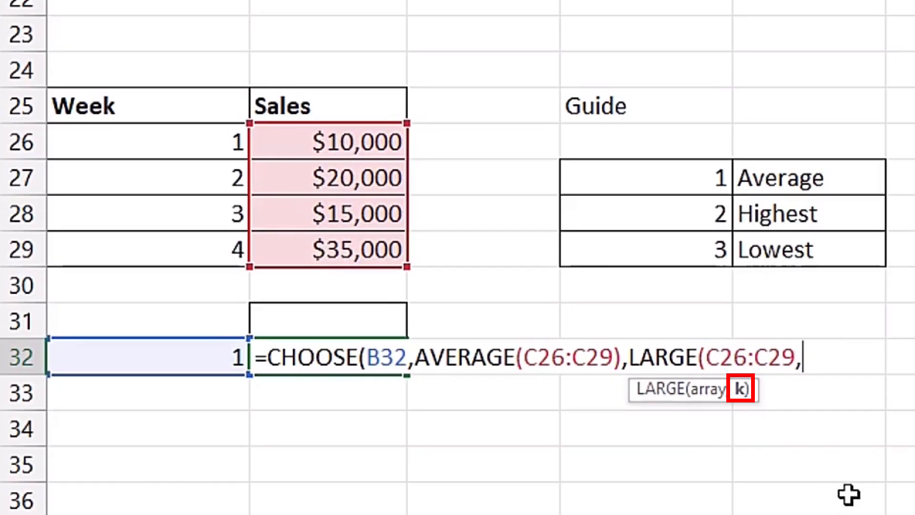
pyautogui.write('1')
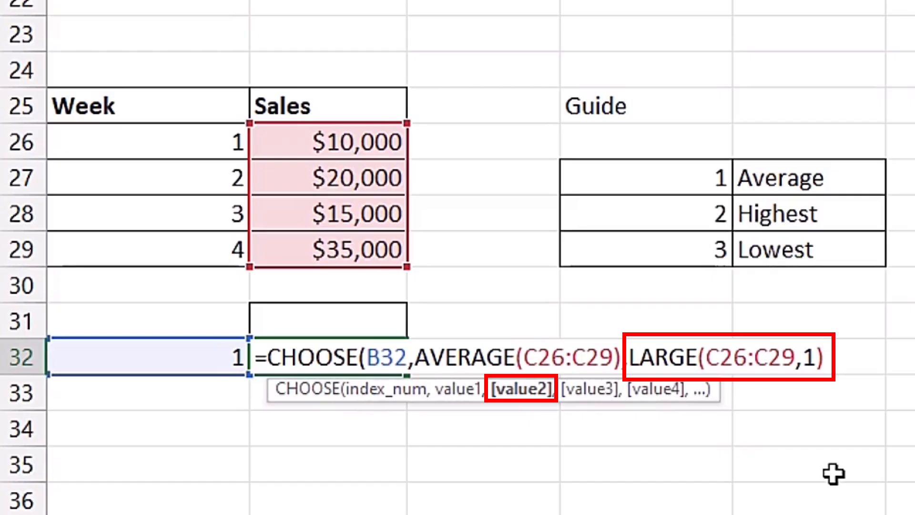
# Add SMALL(C26:C29,1) as value3 of the CHOOSE formula to return the lowest sales
pyautogui.write(',')
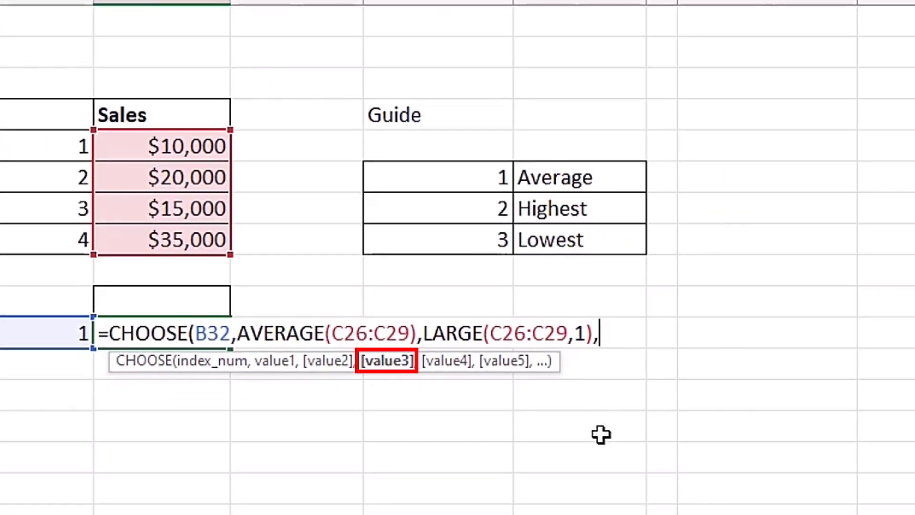
pyautogui.write('small')
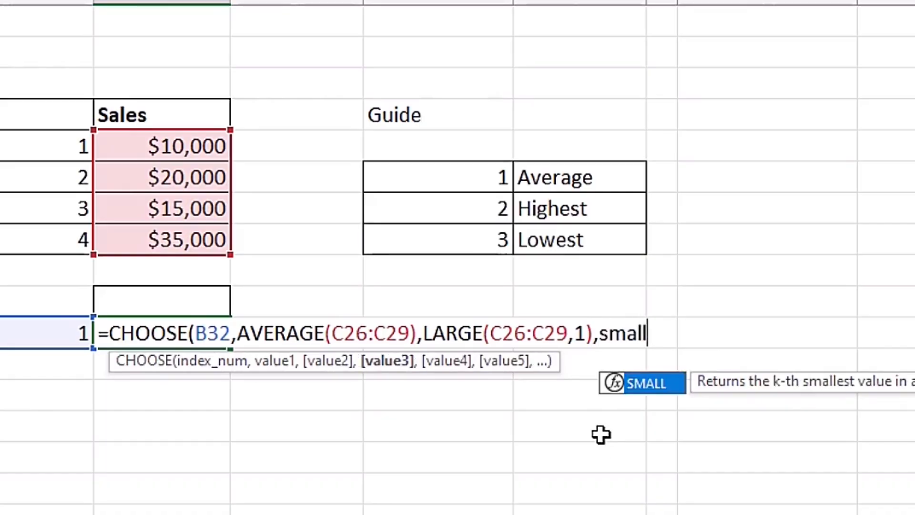
pyautogui.press('Tab')
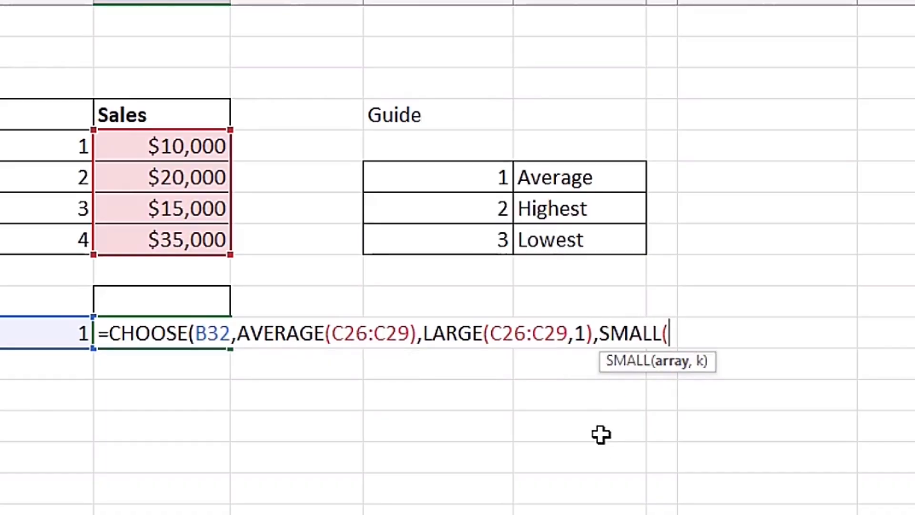
pyautogui.moveTo(194, 149); pyautogui.dragTo(194, 235)
pyautogui.write(',1')
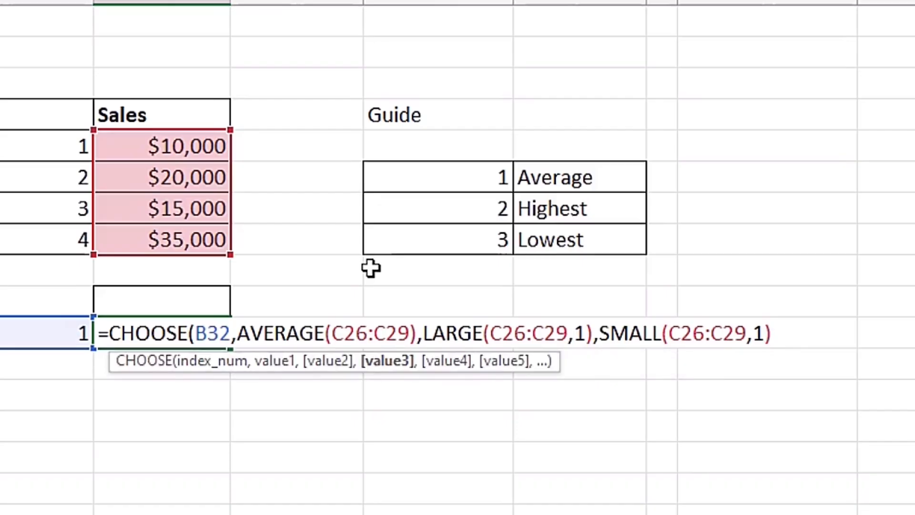
# Check the AVERAGE, LARGE and SMALL arguments of the CHOOSE formula individually, and complete the formula in C32
pyautogui.click(277, 361)
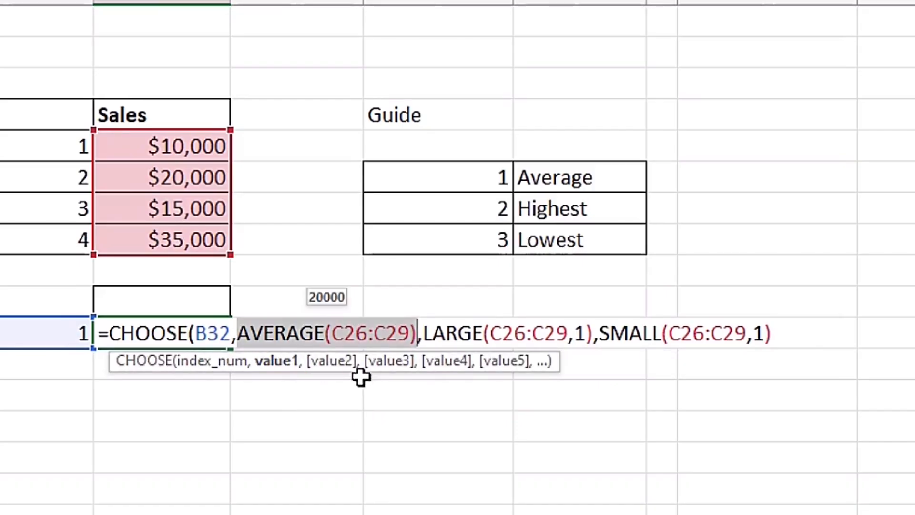
pyautogui.click(347, 366)
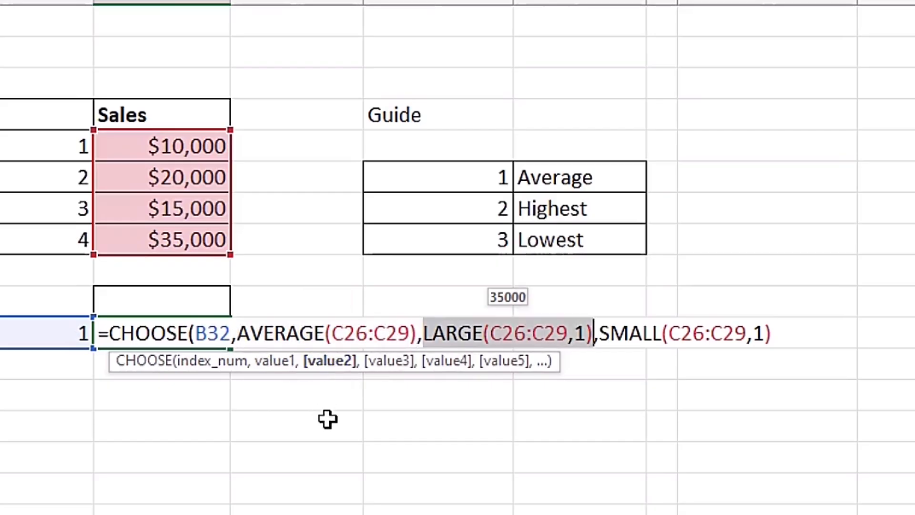
pyautogui.click(397, 367)
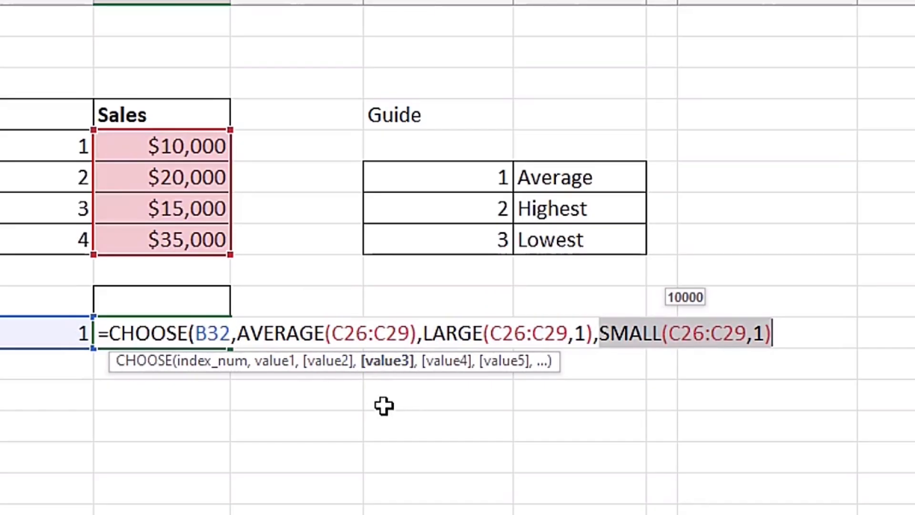
pyautogui.click(784, 334)
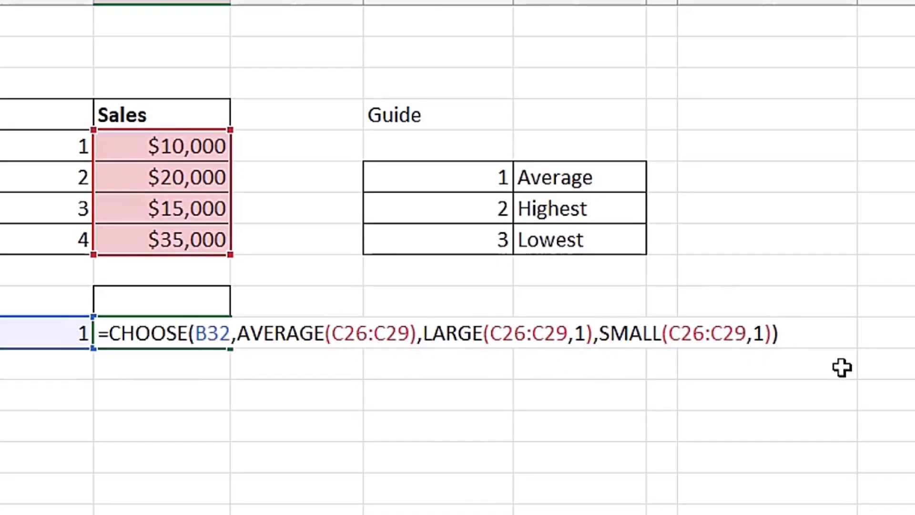
pyautogui.press('Return')
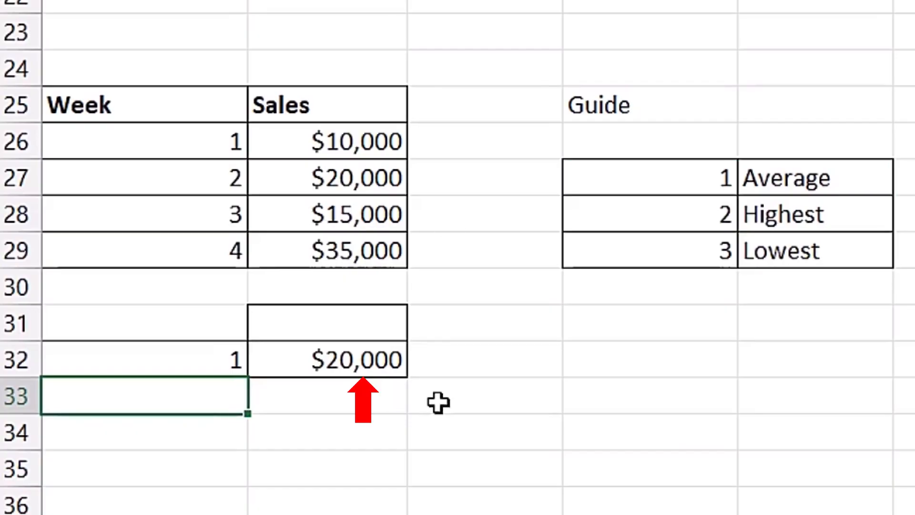
# Test the CHOOSE formula by setting the index number in B32 to 2 and to 3
pyautogui.click(212, 360)
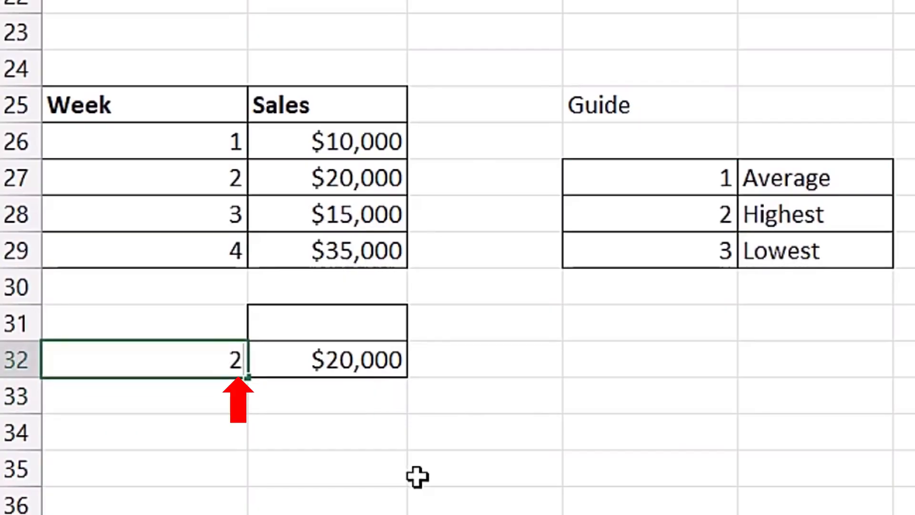
pyautogui.press('Return')
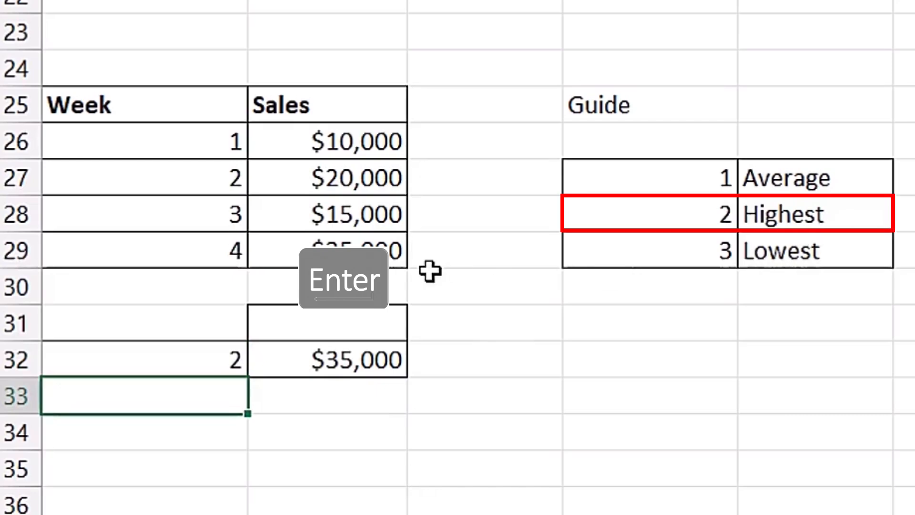
pyautogui.click(238, 370)
pyautogui.write('3')
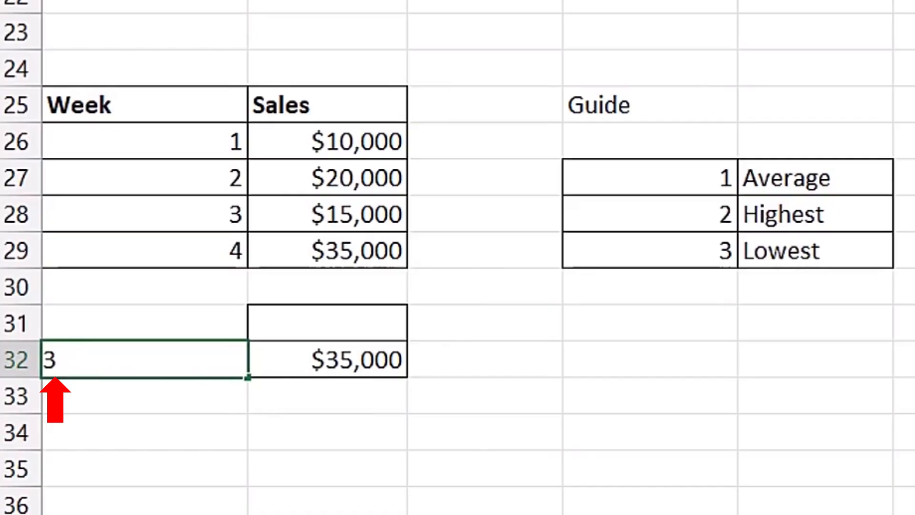
pyautogui.press('Return')
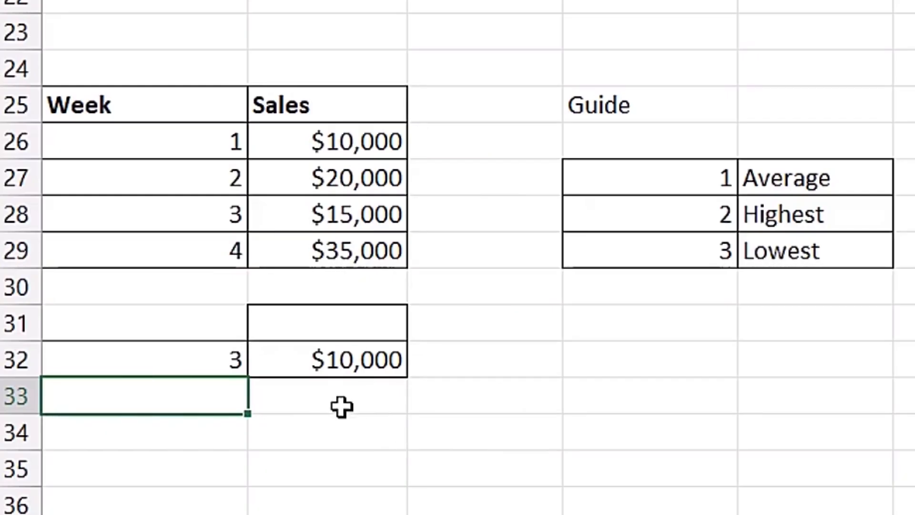
# Enter Average as the label in C31 and start an INDEX formula in B32 with E27:E29 as the array
pyautogui.click(351, 335)
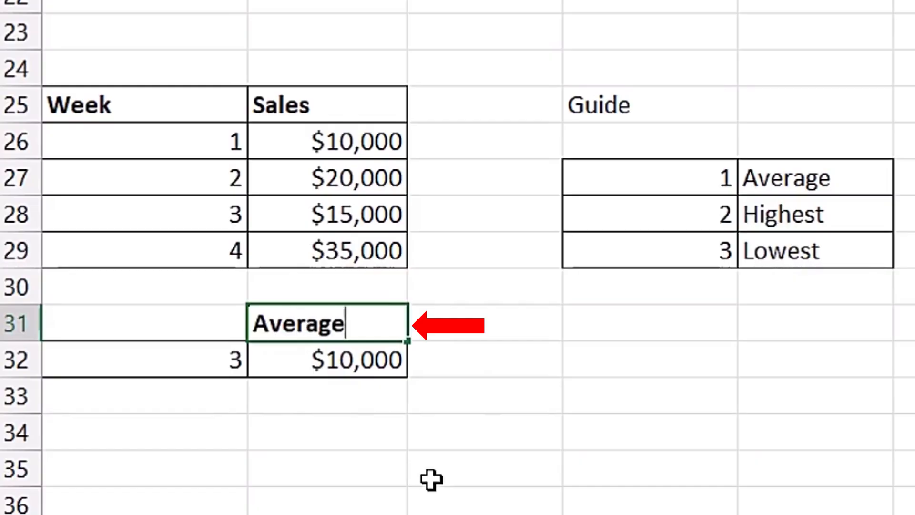
pyautogui.press('Return')
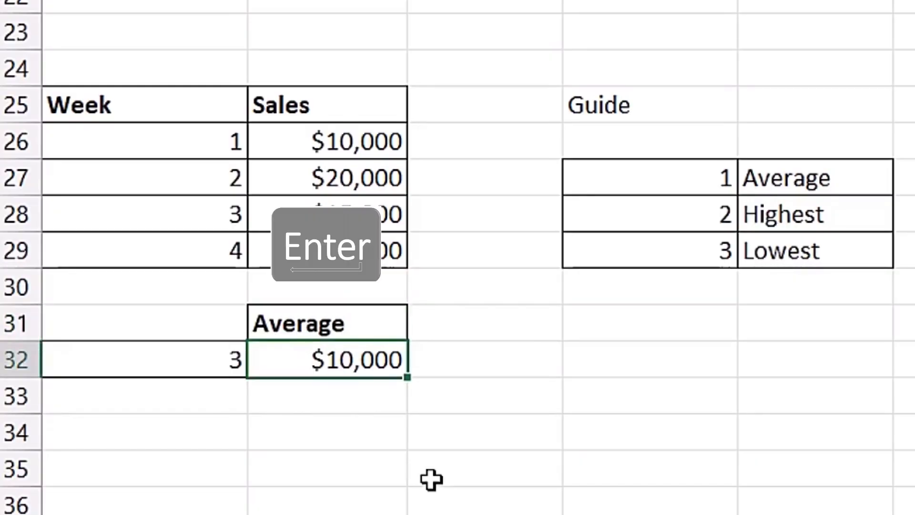
pyautogui.click(196, 363)
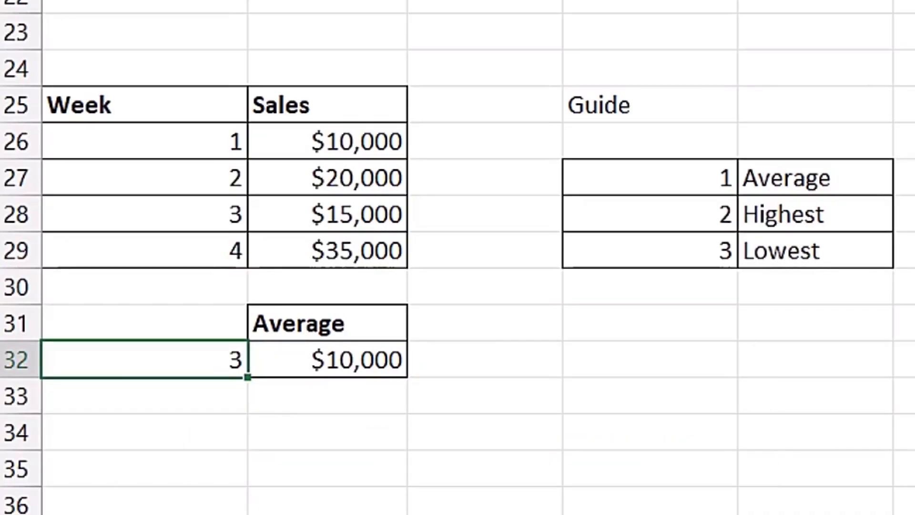
pyautogui.write('ind')
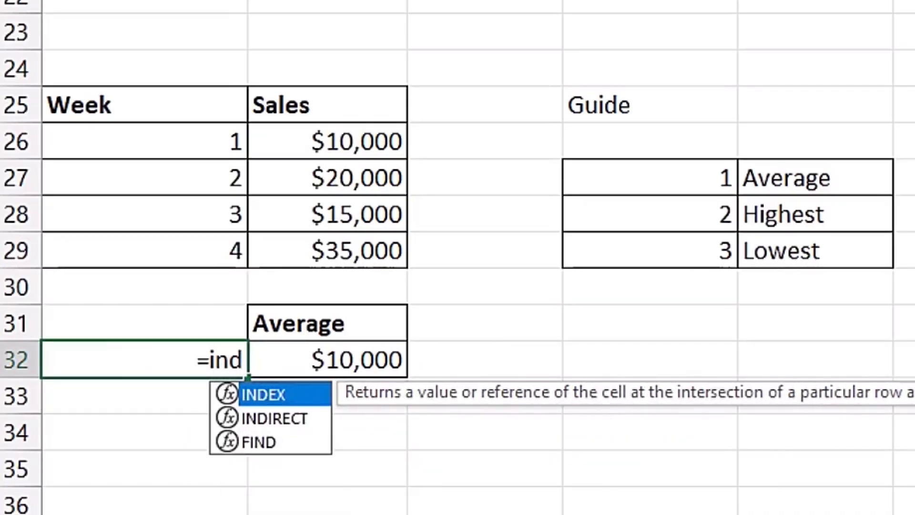
pyautogui.press('Tab')
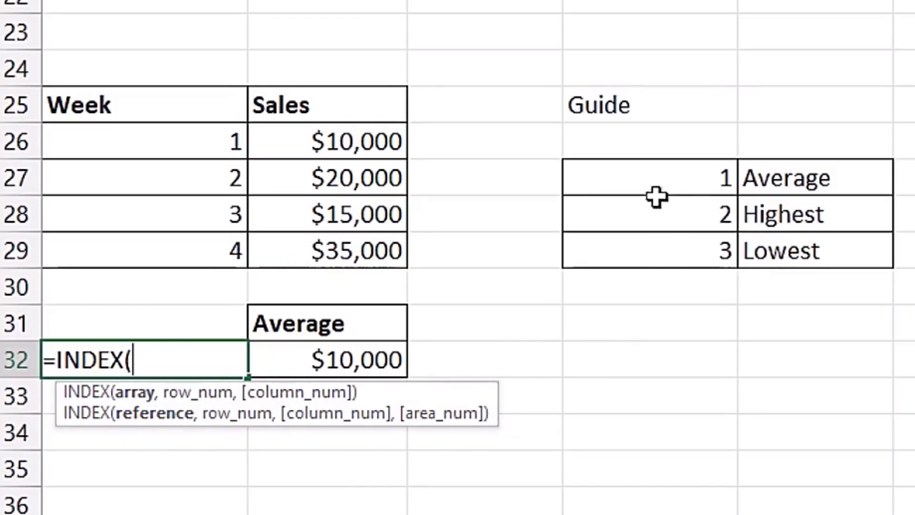
pyautogui.moveTo(664, 179); pyautogui.dragTo(667, 252)
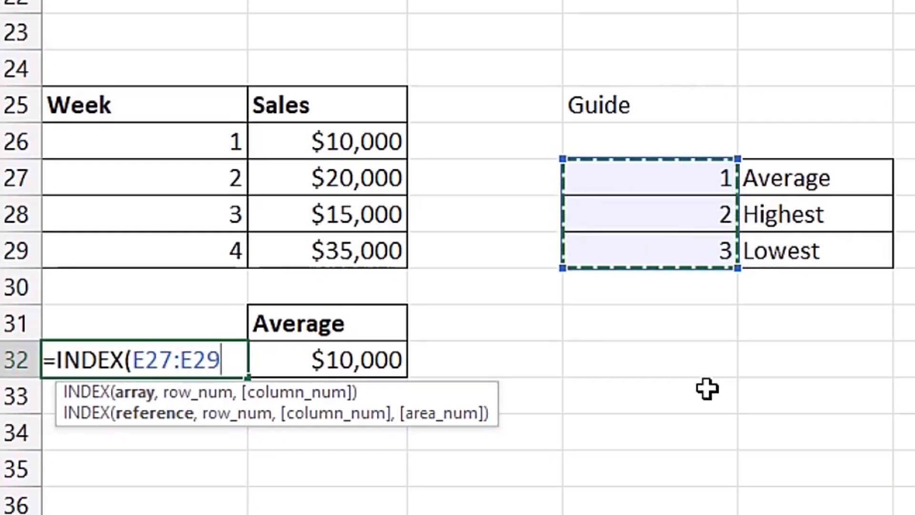
pyautogui.write(', ')
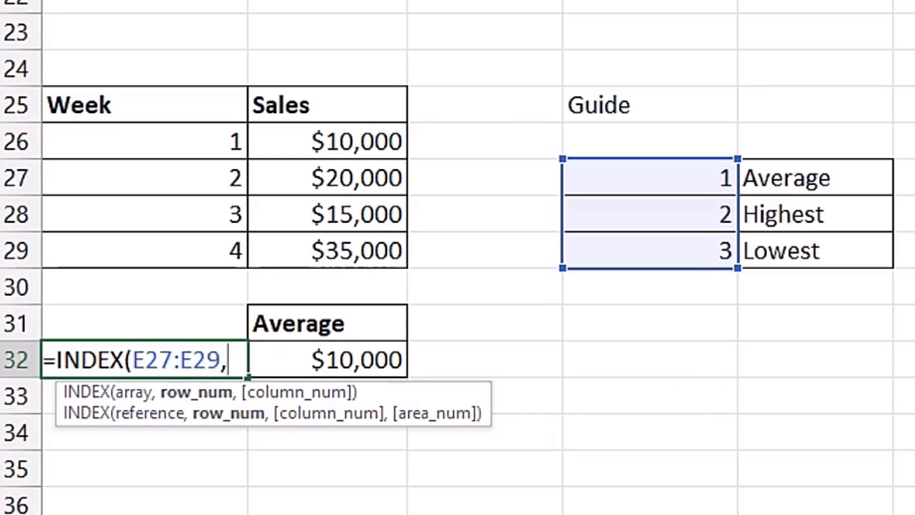
# Complete the INDEX formula in B32 with MATCH(C31,F27:F29,0) as the row number, using an exact match
pyautogui.write('matc')
pyautogui.press('Tab')
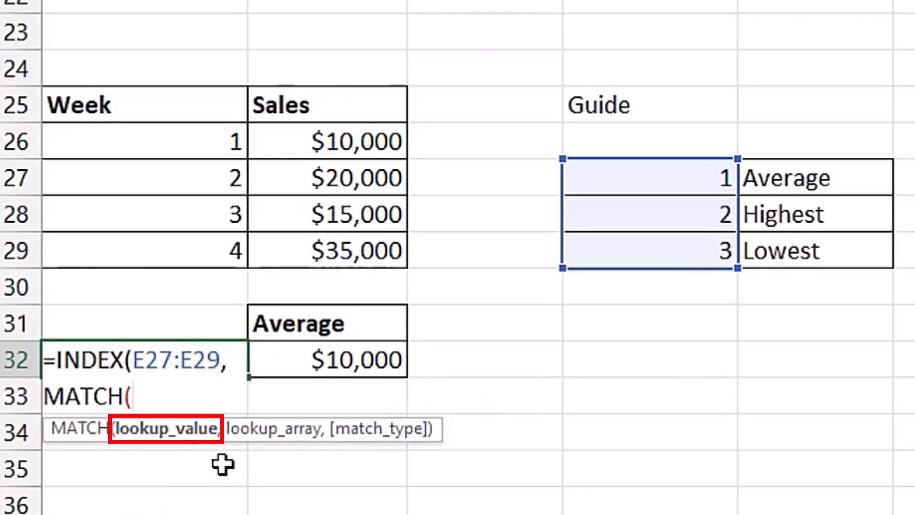
pyautogui.click(354, 324)
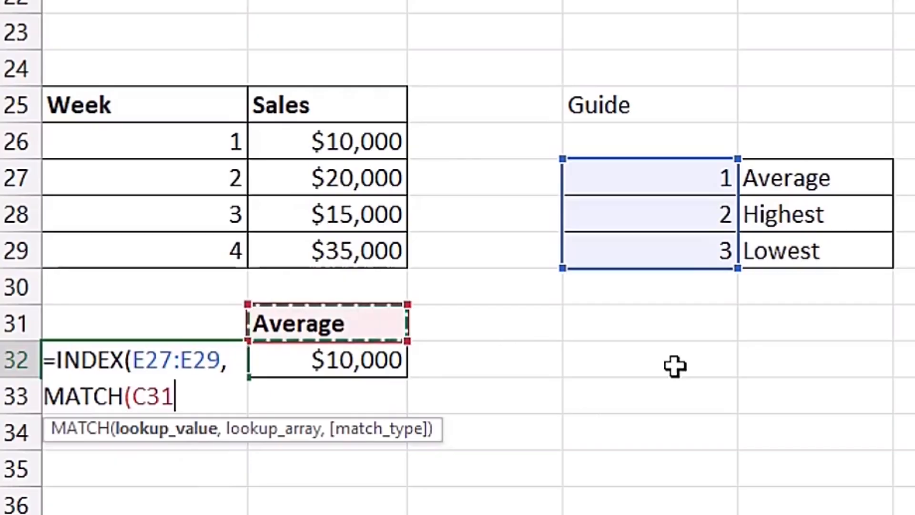
pyautogui.write(',')
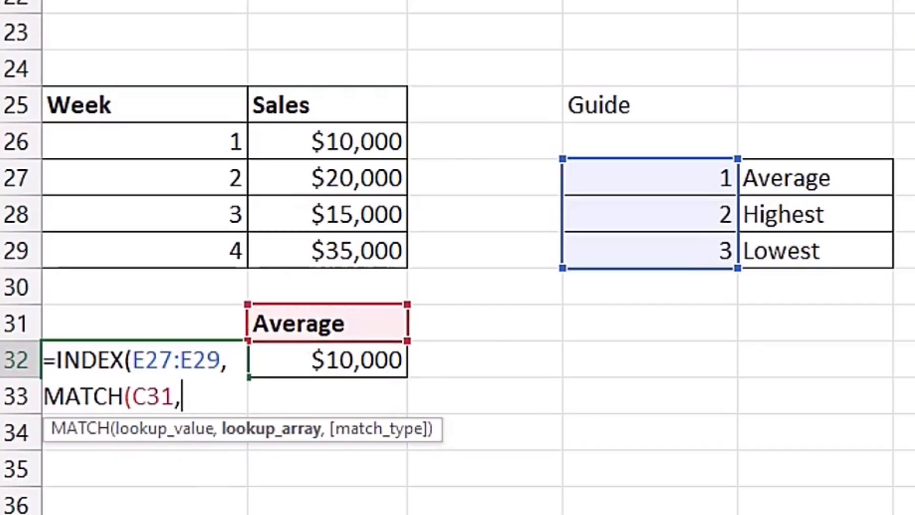
pyautogui.moveTo(785, 181); pyautogui.dragTo(900, 236)
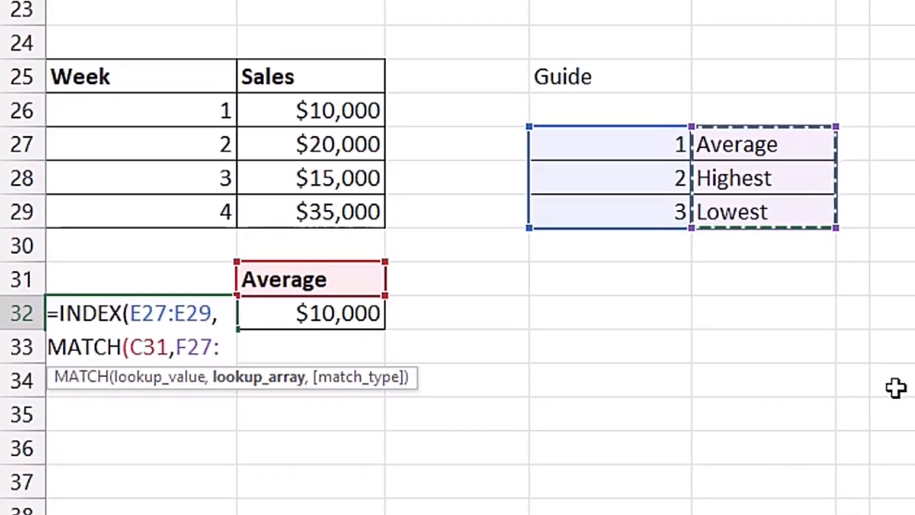
pyautogui.write(',')
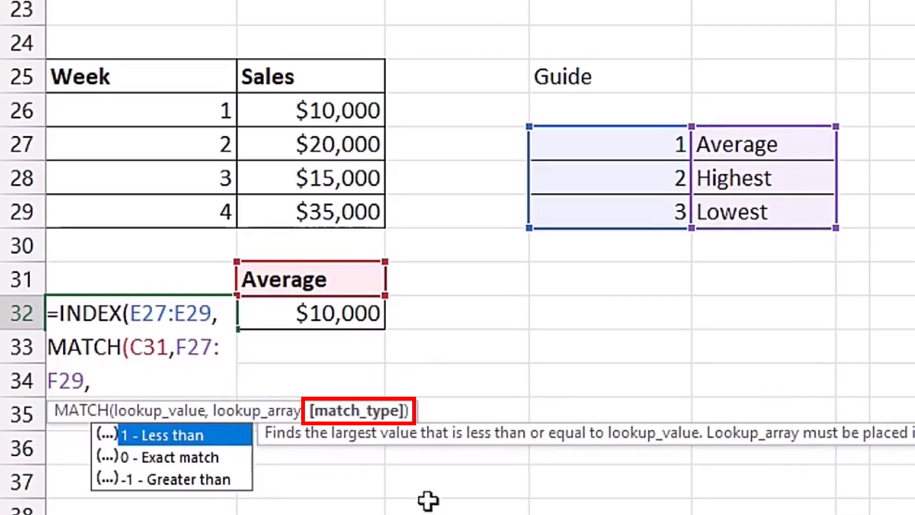
pyautogui.press('Down')
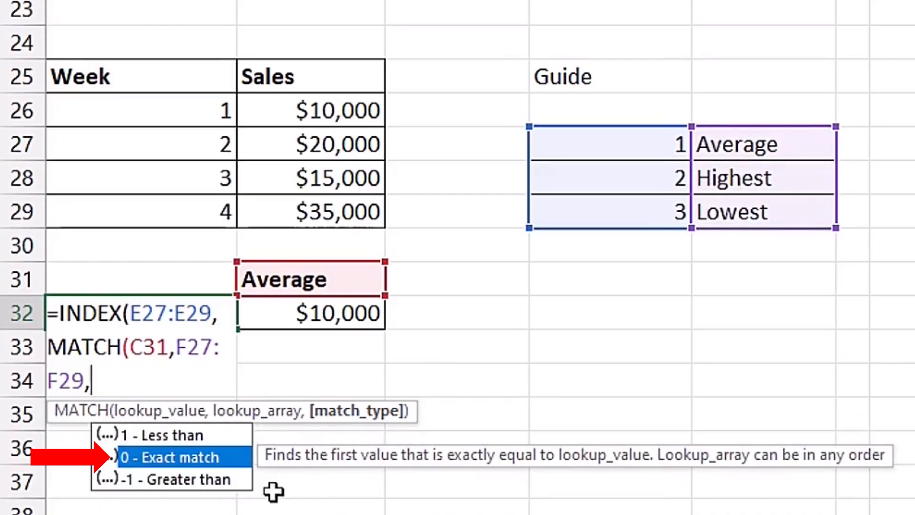
pyautogui.press('Tab')
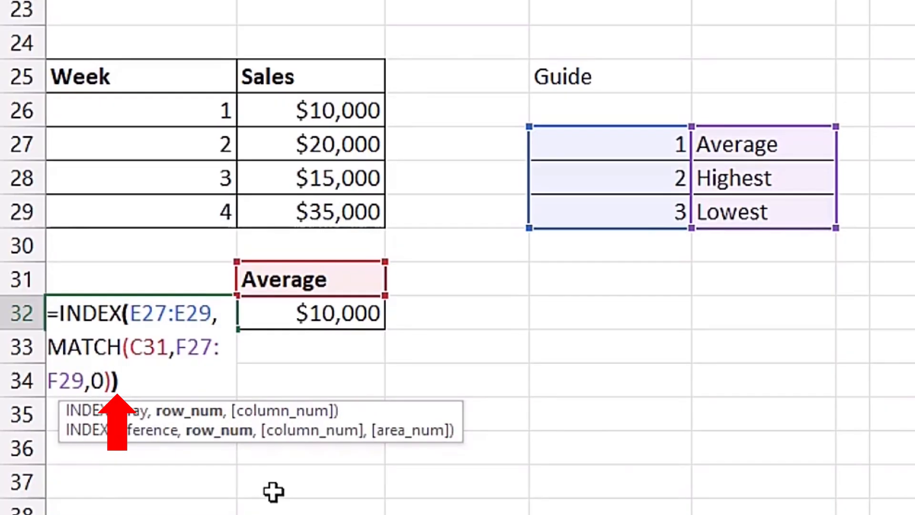
pyautogui.press('Return')
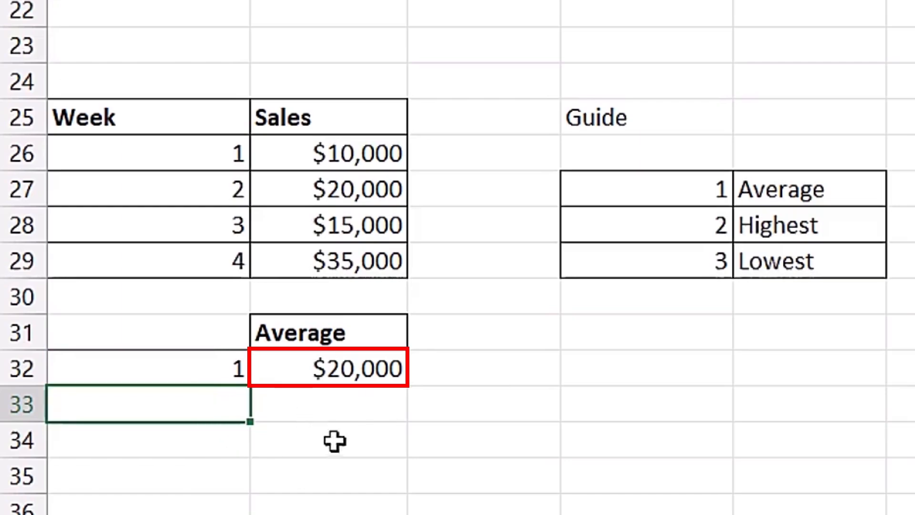
# Test the linked formulas by changing the label in C31 to Highest and to Lowest
pyautogui.click(367, 339)
pyautogui.write('Hi')
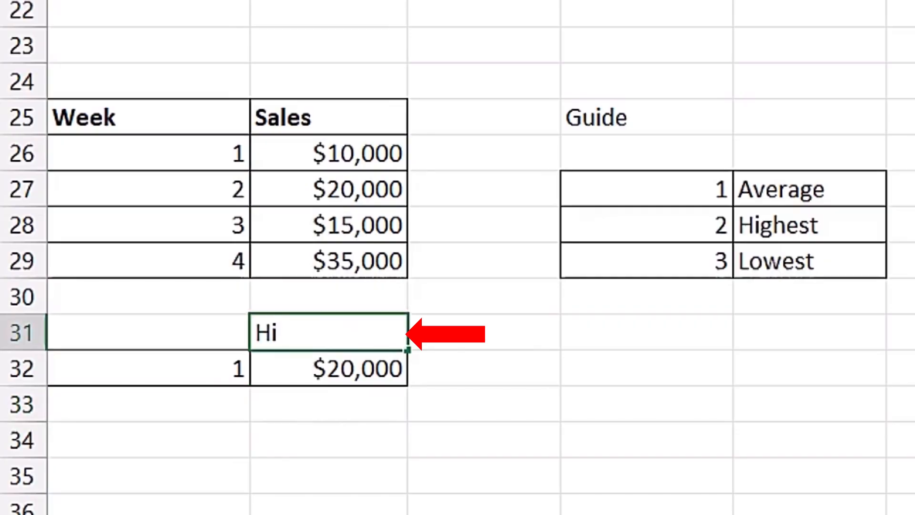
pyautogui.write('ghest')
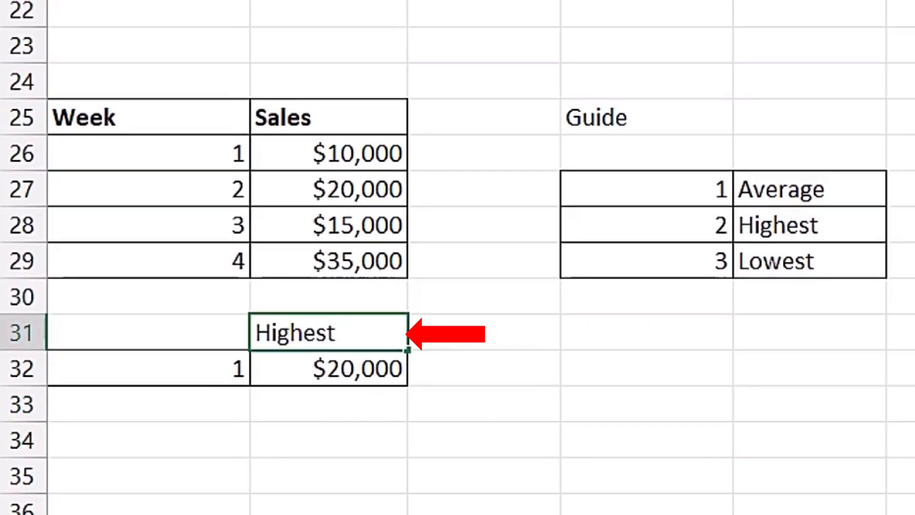
pyautogui.press('Return')
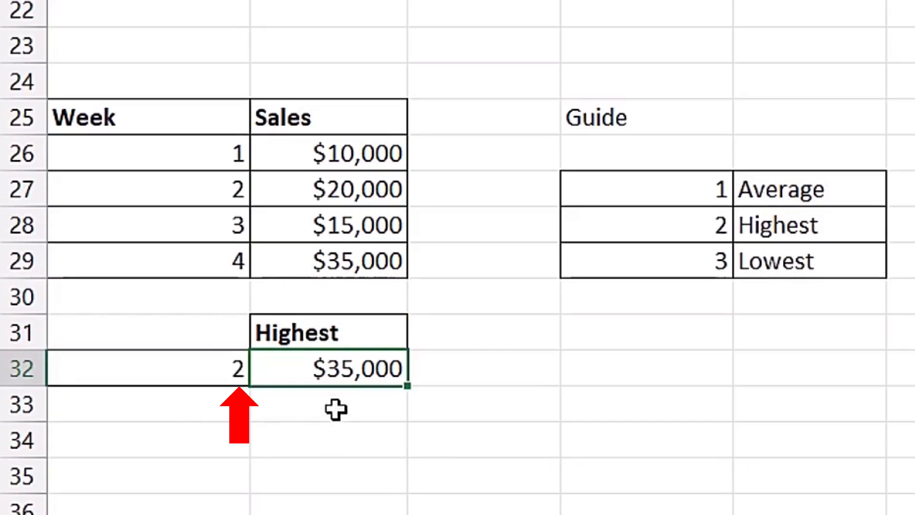
pyautogui.press('Up')
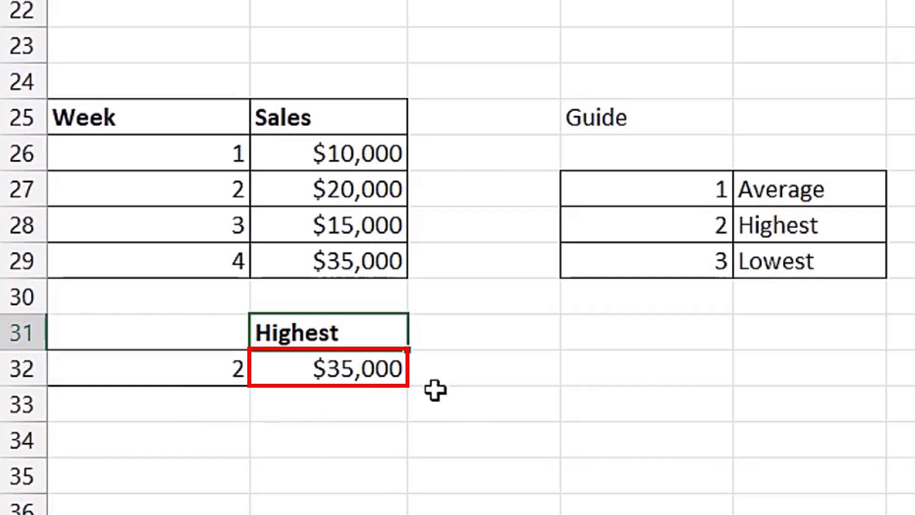
pyautogui.write('Low')
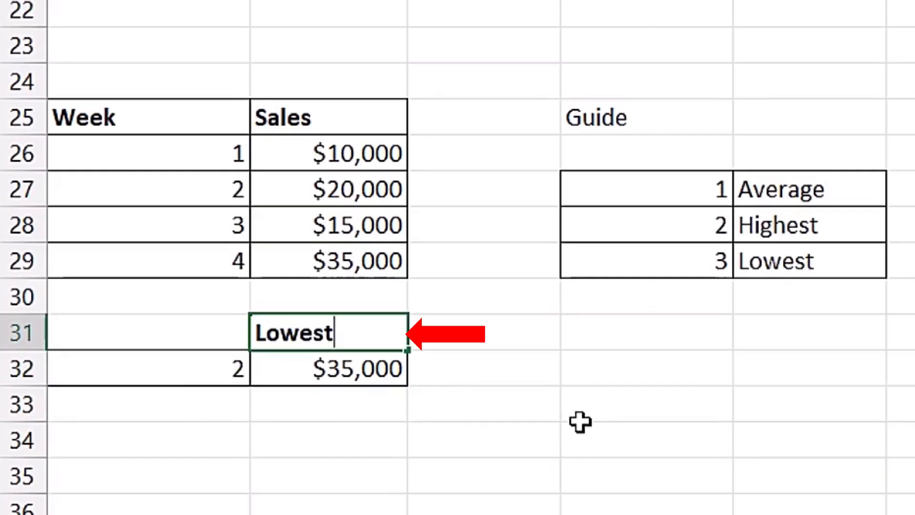
pyautogui.press('Return')
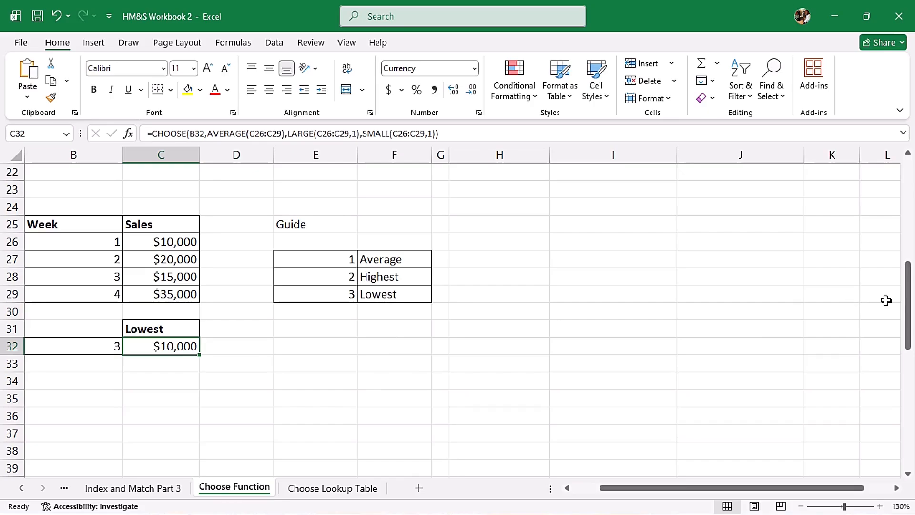
# Start an INDEX formula in D51 with a bracketed multi-area reference, using the African countries $I$47:$I$49 as the first area
pyautogui.moveTo(907, 303); pyautogui.dragTo(913, 407)
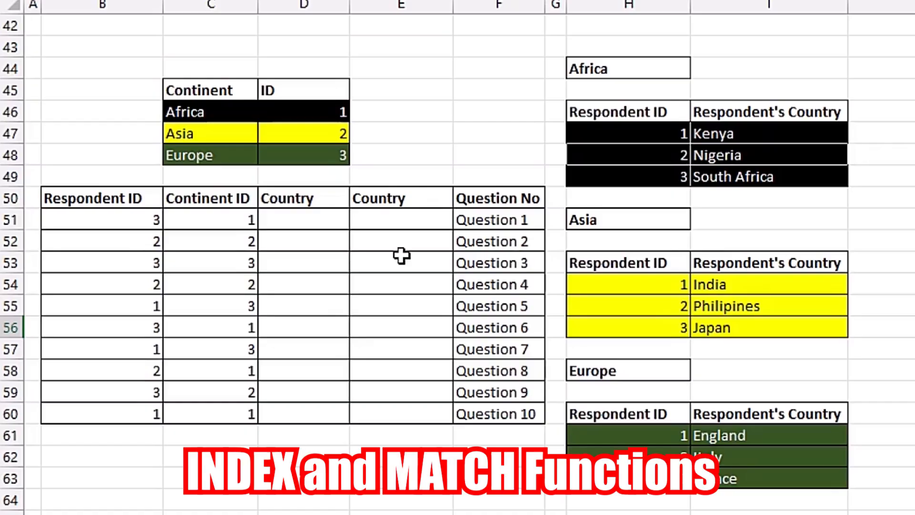
pyautogui.click(317, 226)
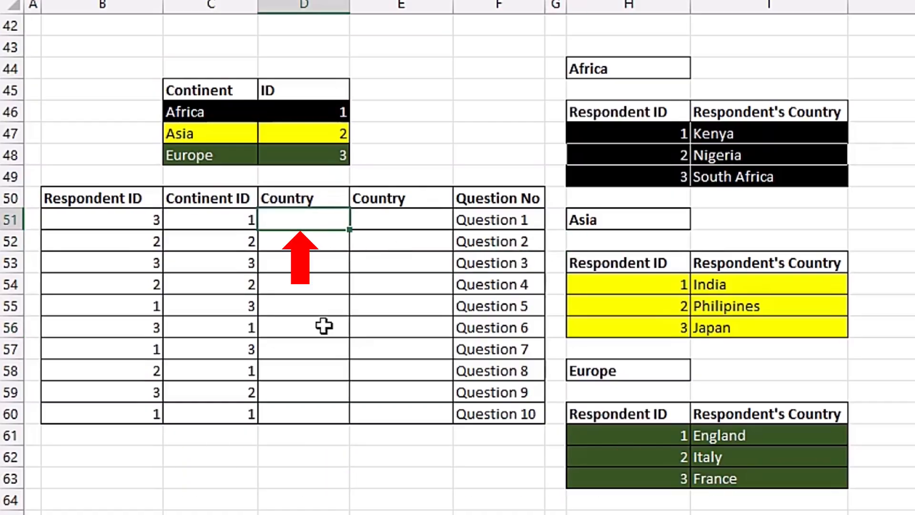
pyautogui.write('=inde')
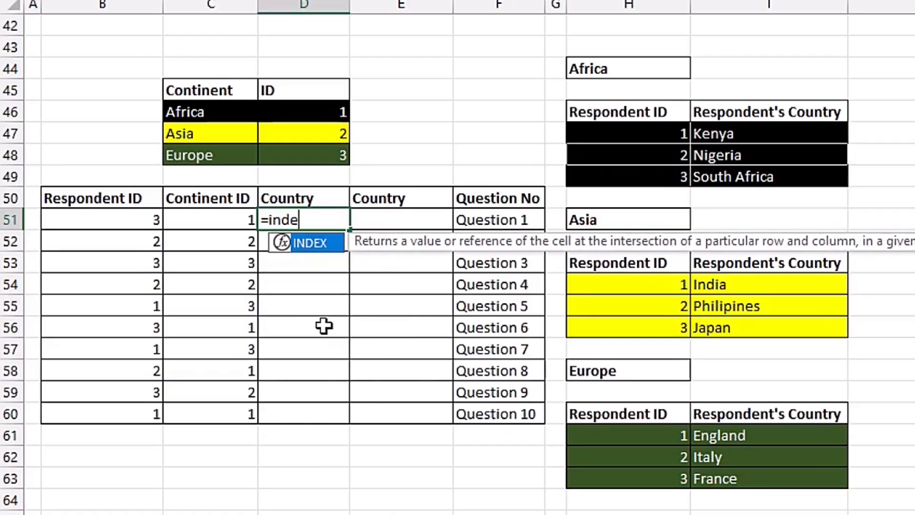
pyautogui.press('Tab')
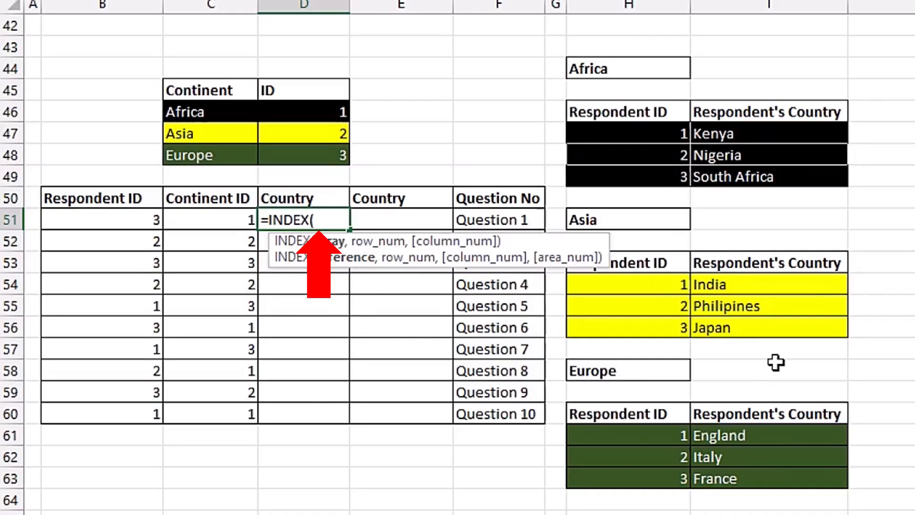
pyautogui.moveTo(766, 133); pyautogui.dragTo(762, 176)
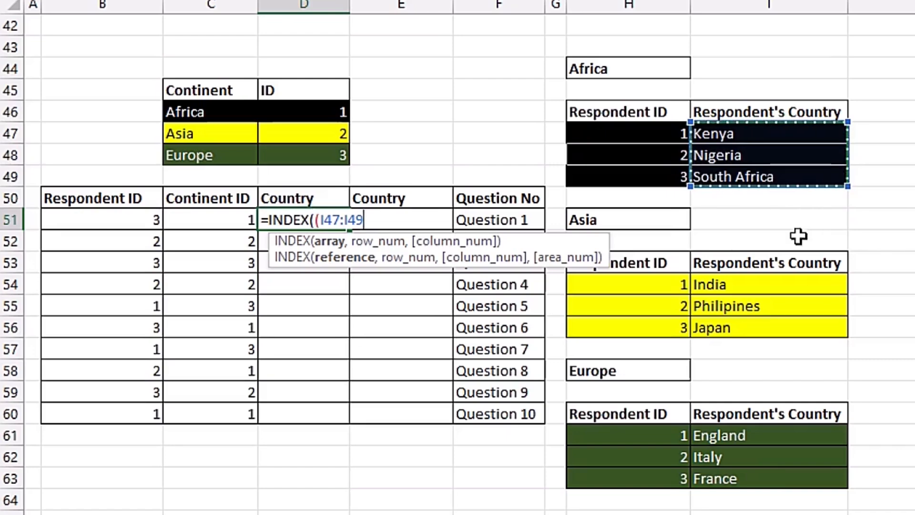
pyautogui.press('F4')
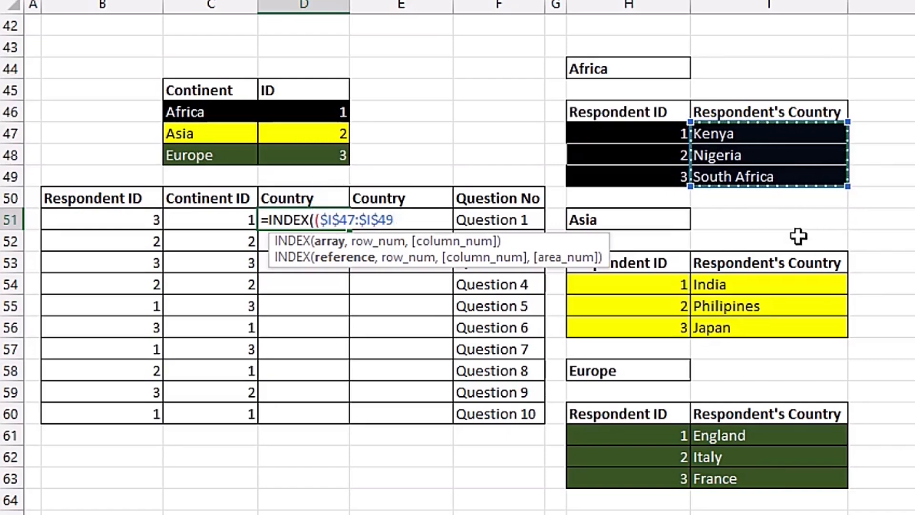
pyautogui.write(',')
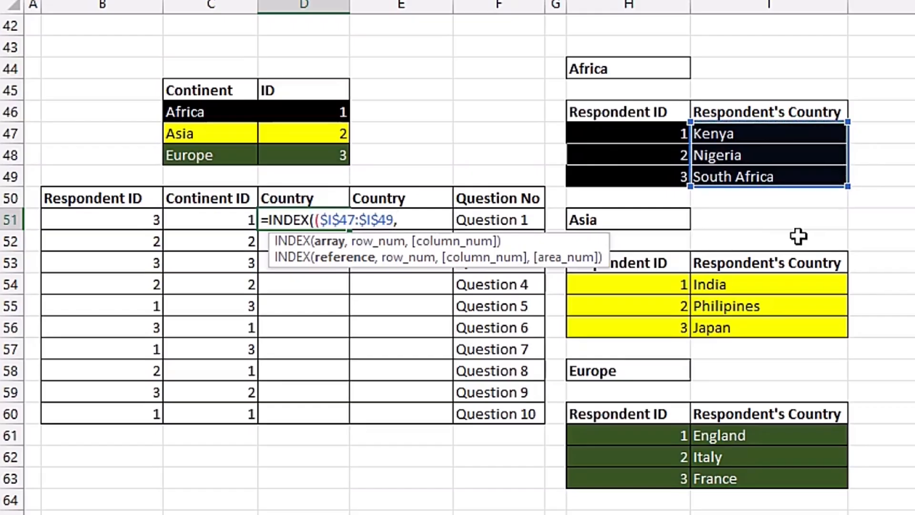
# Add the Asian countries $I$54:$I$56 and the European countries $I$61:$I$63 as further absolute areas and close the INDEX reference
pyautogui.moveTo(767, 284); pyautogui.dragTo(765, 320)
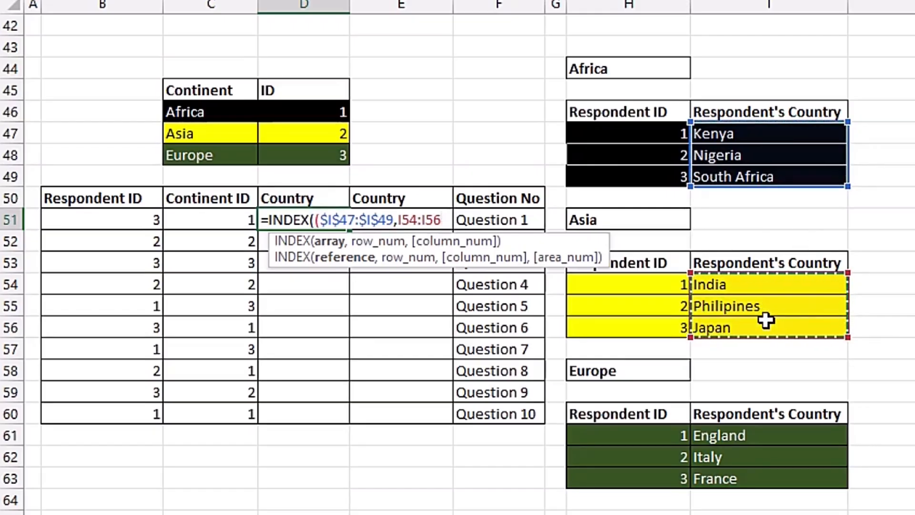
pyautogui.press('F4')
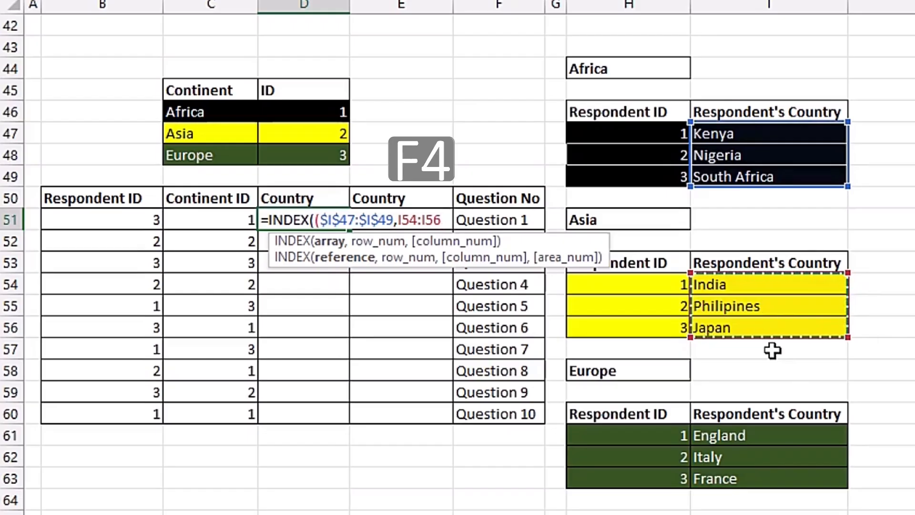
pyautogui.write(',')
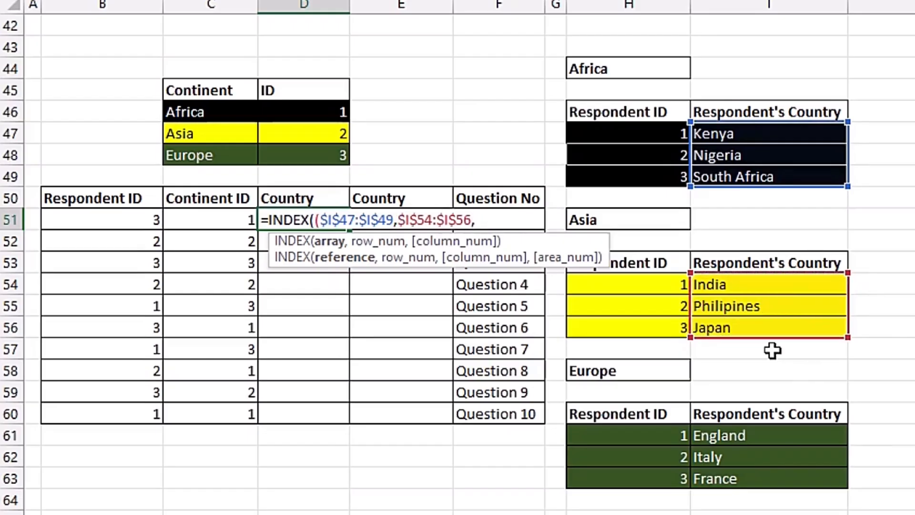
pyautogui.moveTo(747, 433); pyautogui.dragTo(749, 475)
pyautogui.press('F4')
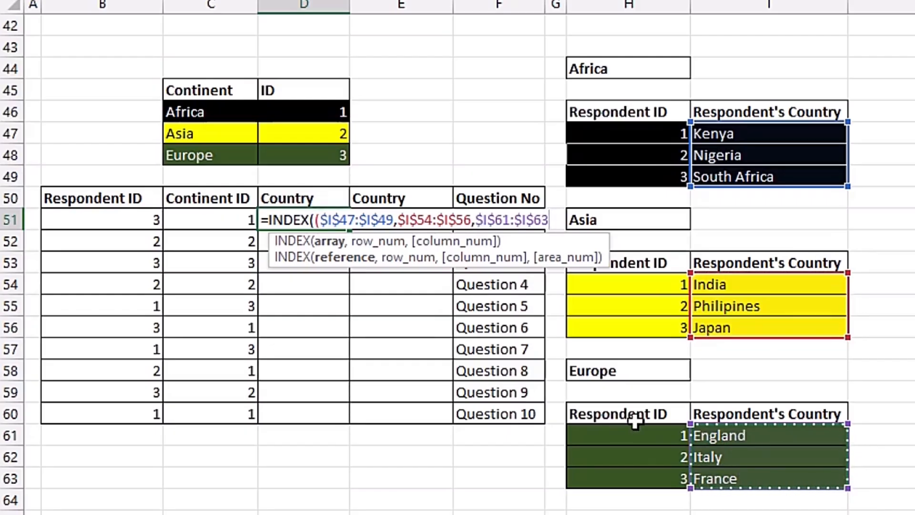
pyautogui.write(')')
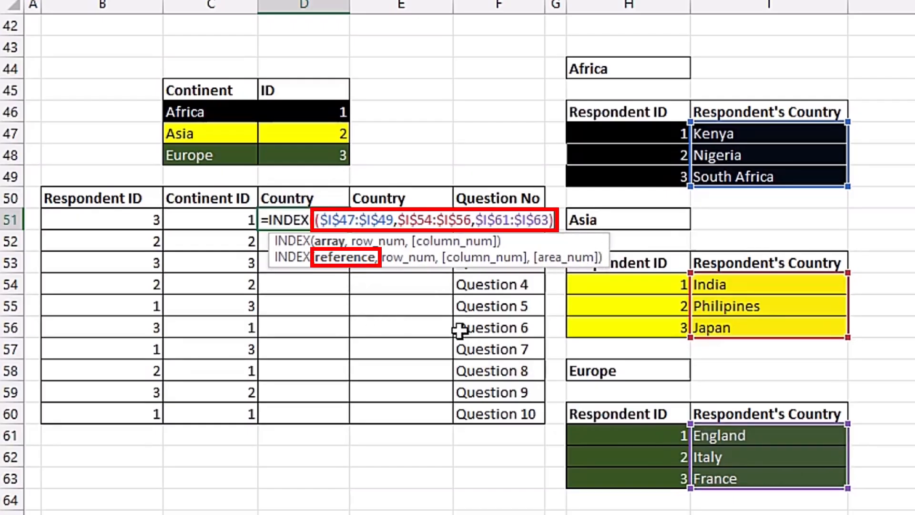
pyautogui.write(',')
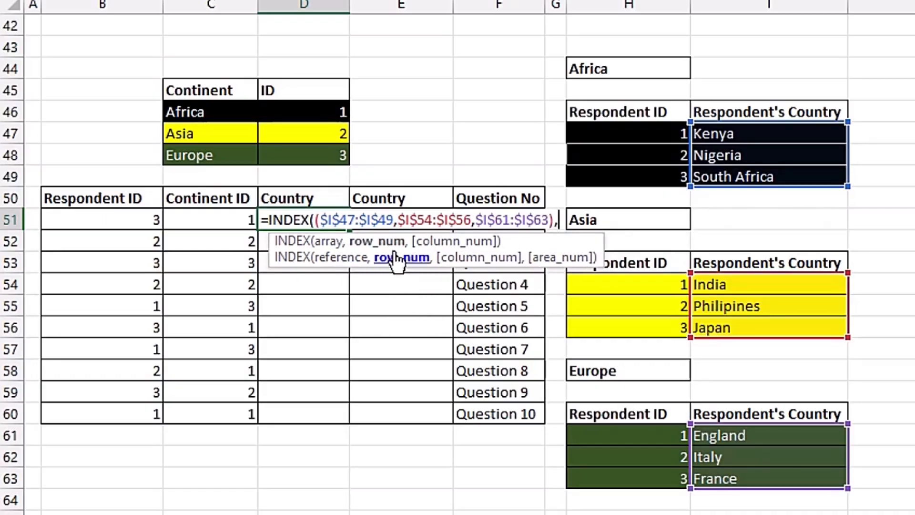
# Enter MATCH(B51,$H$54:$H$56,0) as the row number of the INDEX formula in D51, using an exact match
pyautogui.write('matc')
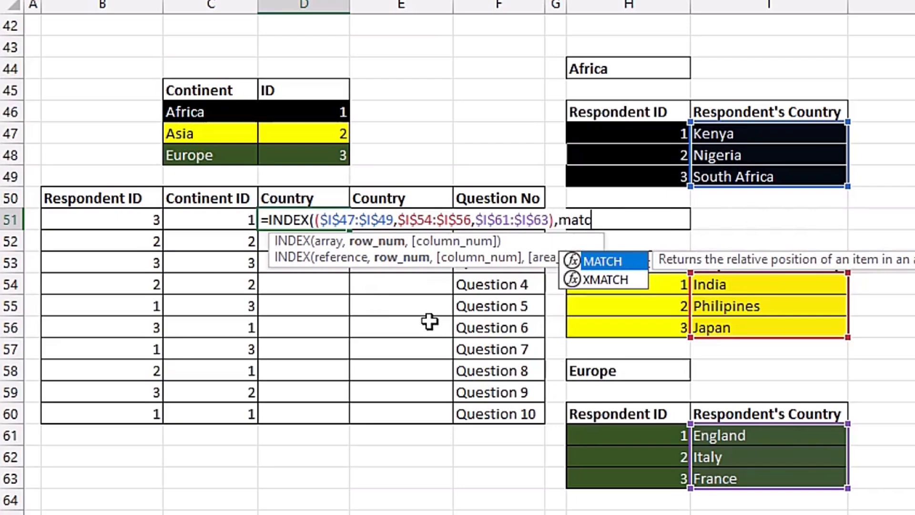
pyautogui.press('Tab')
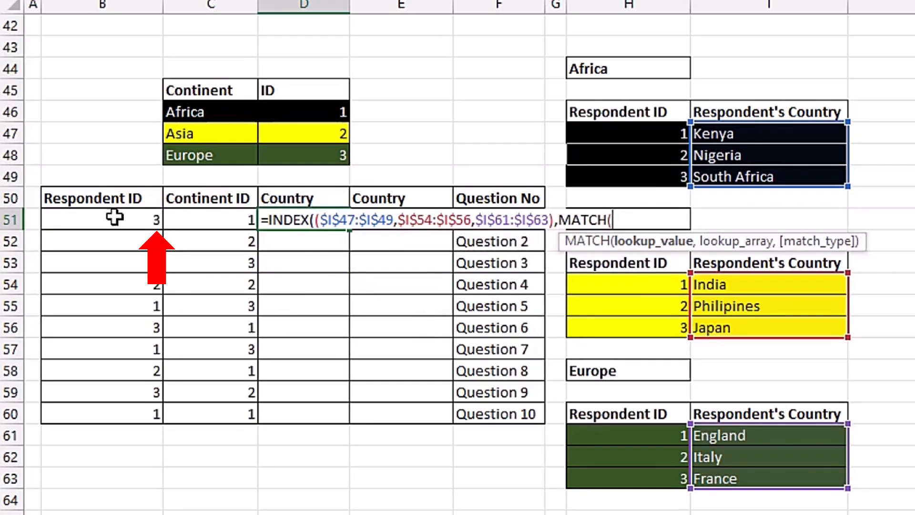
pyautogui.click(95, 217)
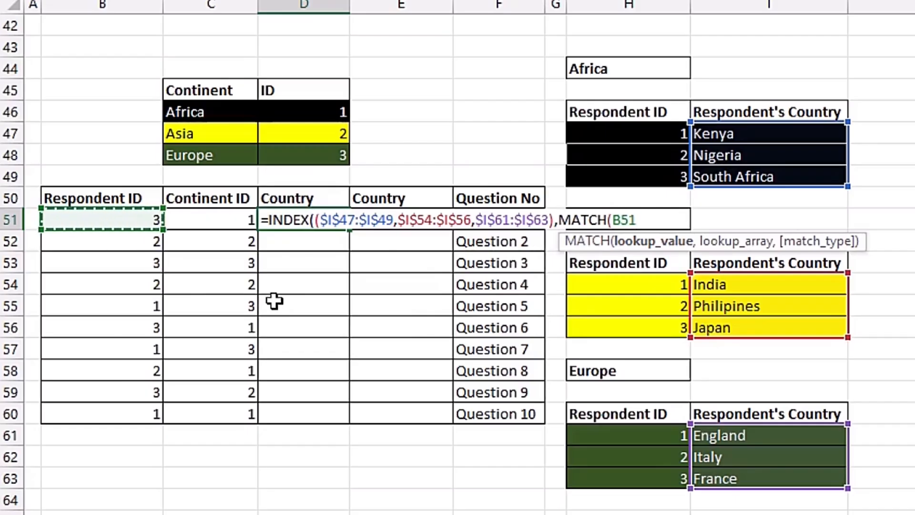
pyautogui.write(',')
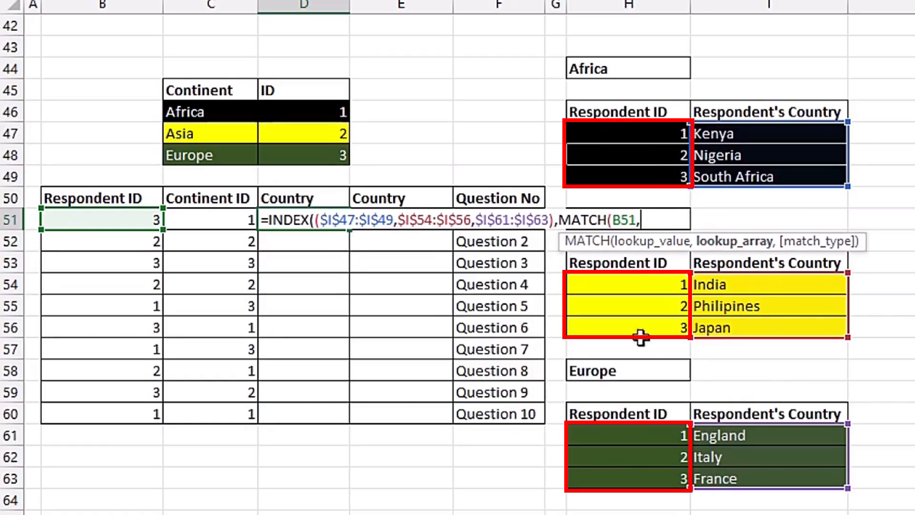
pyautogui.moveTo(623, 284); pyautogui.dragTo(634, 320)
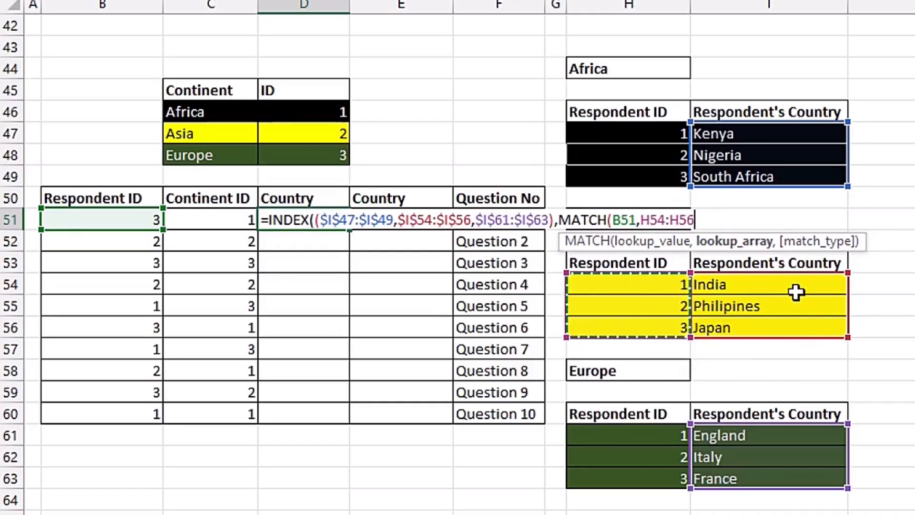
pyautogui.press('F4')
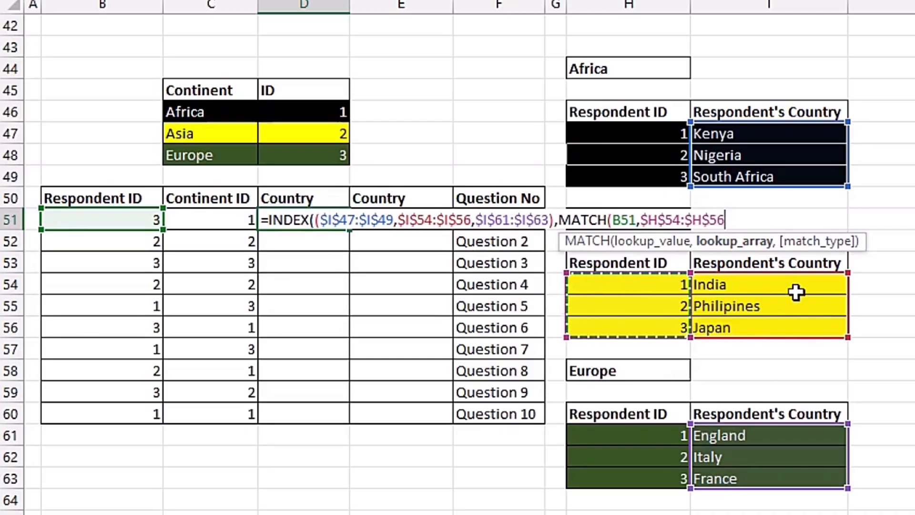
pyautogui.write(',')
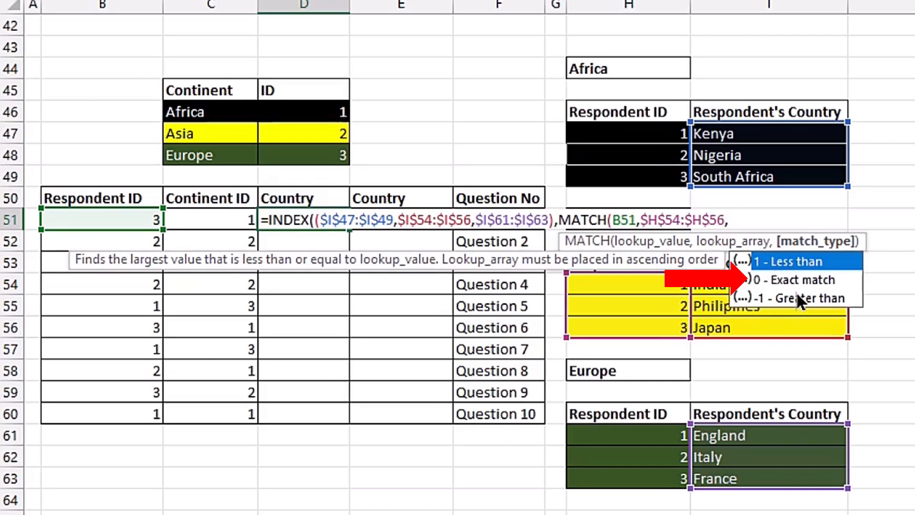
pyautogui.press('Down')
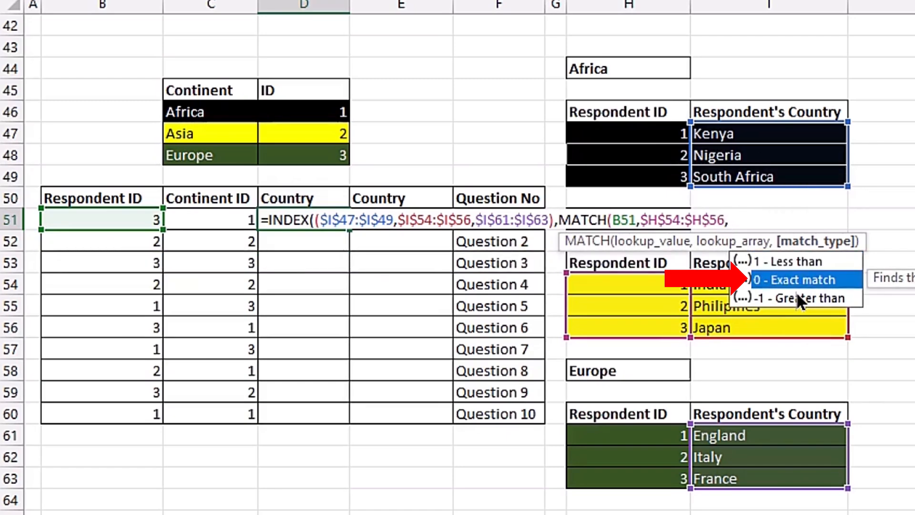
pyautogui.press('Tab')
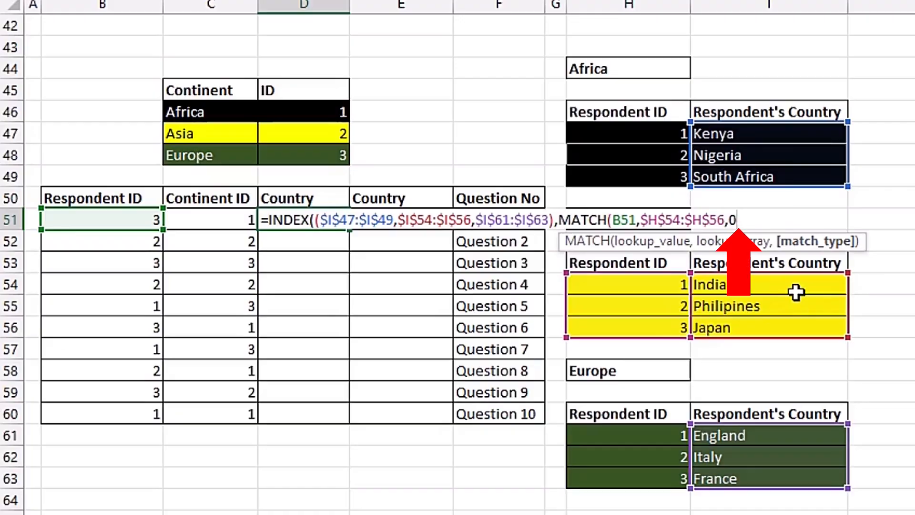
pyautogui.write(')')
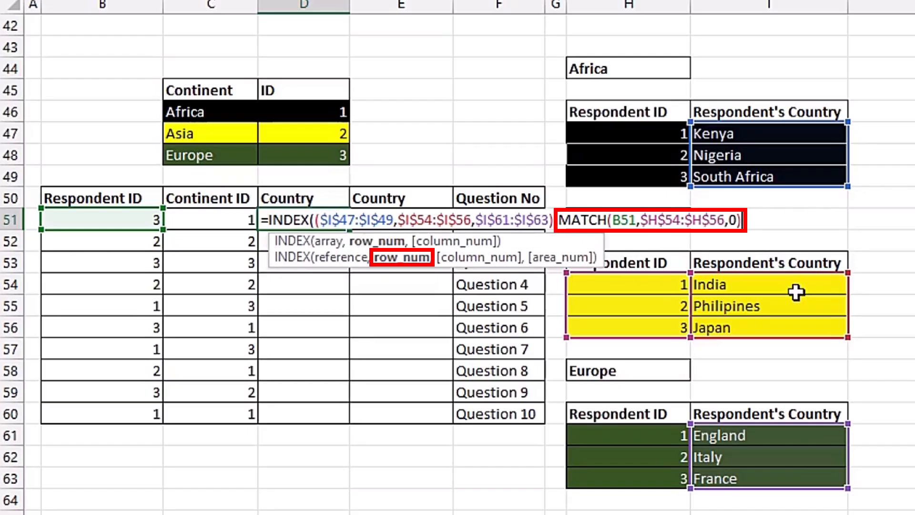
# Complete the D51 formula with an empty column number and C51 as the area number, and fill it down to D60
pyautogui.write(',')
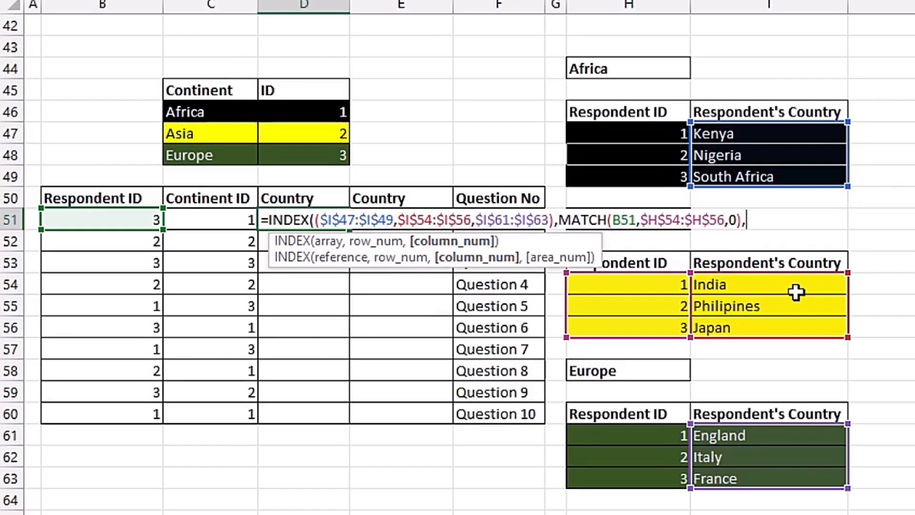
pyautogui.write(',')
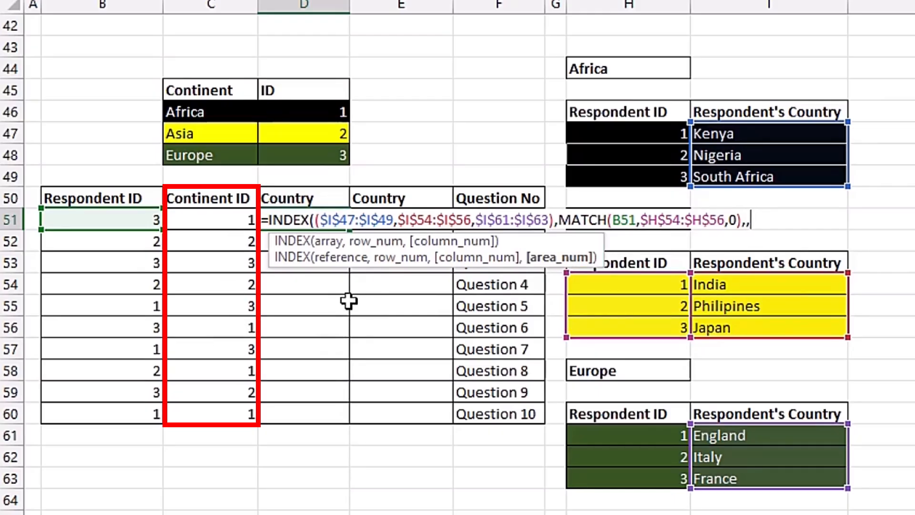
pyautogui.click(211, 220)
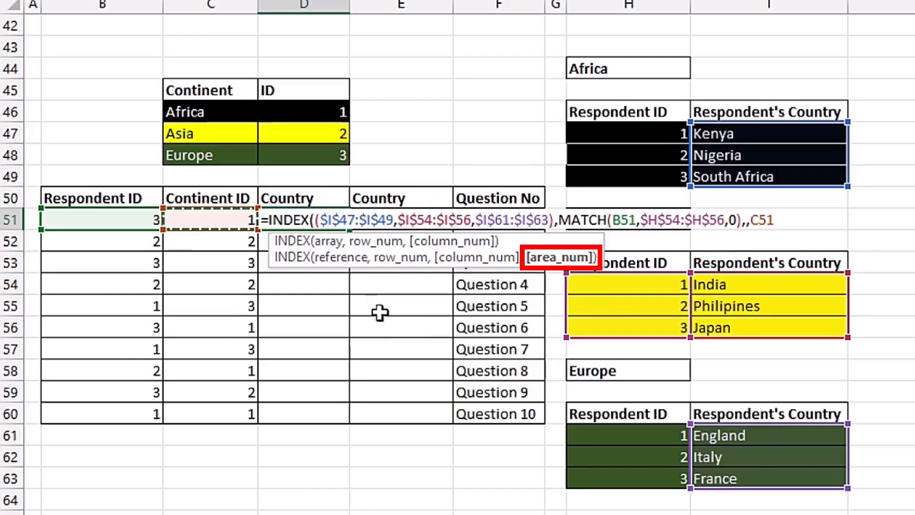
pyautogui.write(')')
pyautogui.hotkey('ctrl', 'Return')
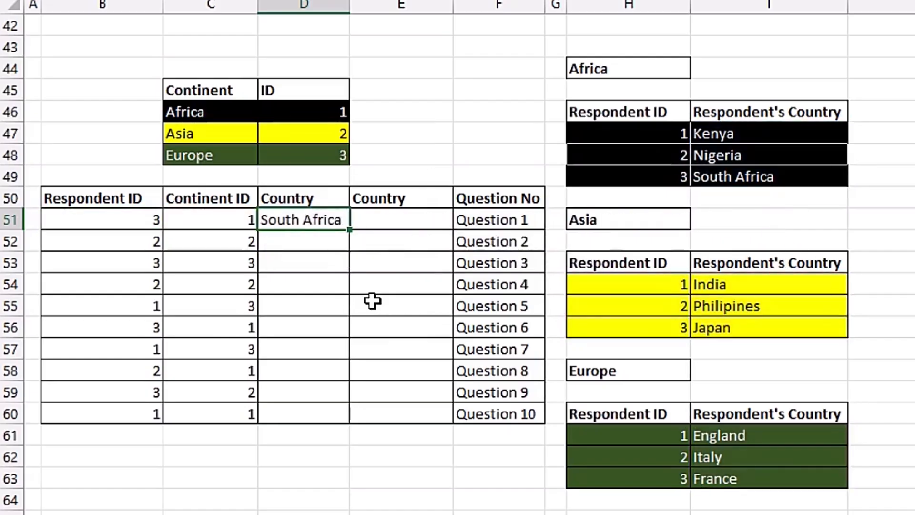
pyautogui.moveTo(350, 230); pyautogui.dragTo(351, 415)
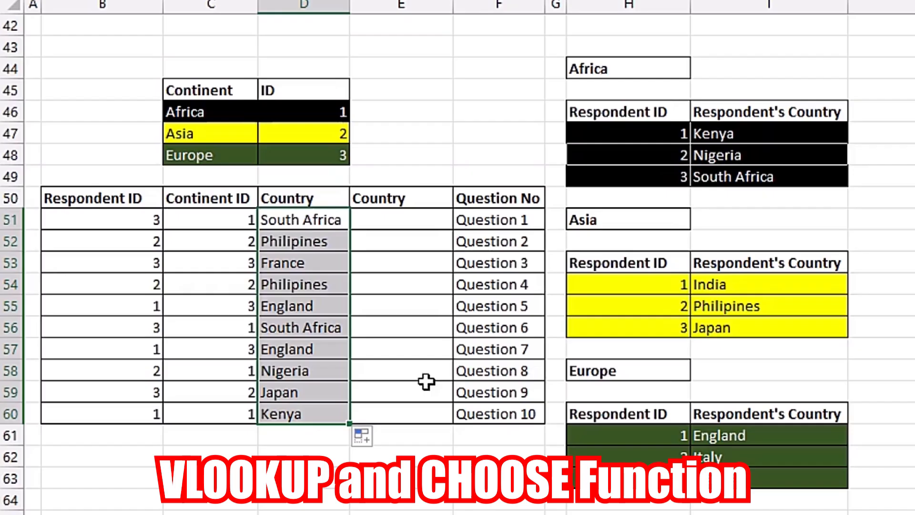
# Start a VLOOKUP formula in E51 with the respondent ID in B51 as the lookup value
pyautogui.click(394, 221)
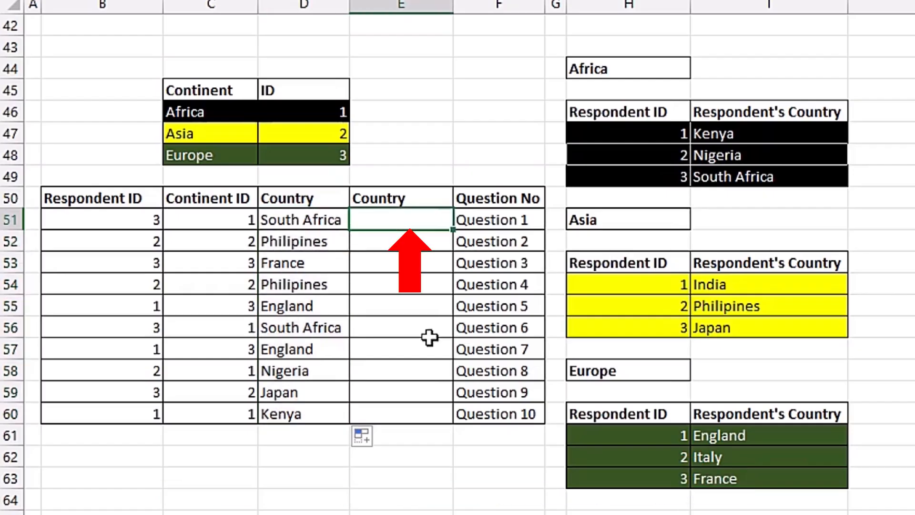
pyautogui.write('=')
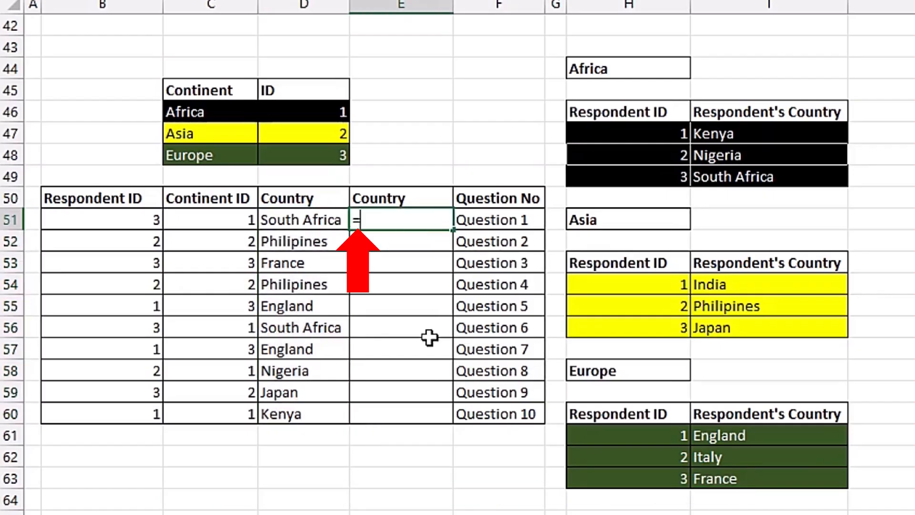
pyautogui.write('vl')
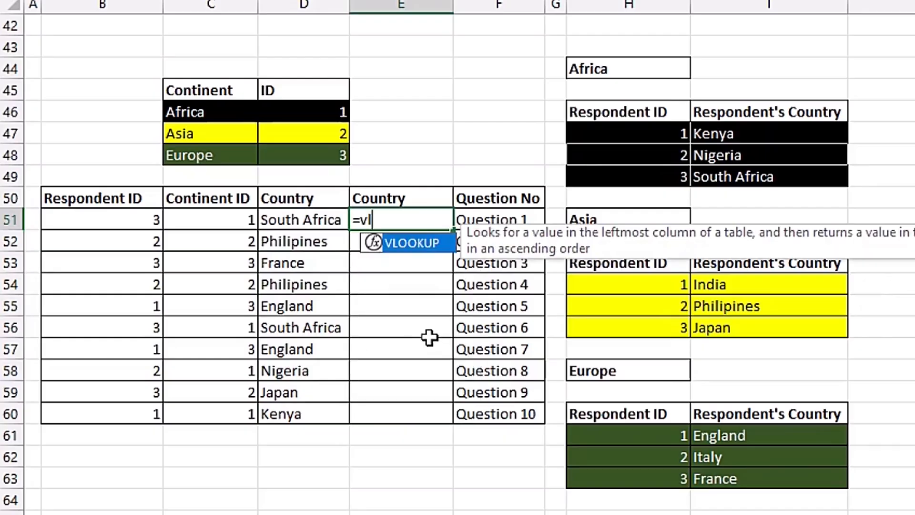
pyautogui.press('Tab')
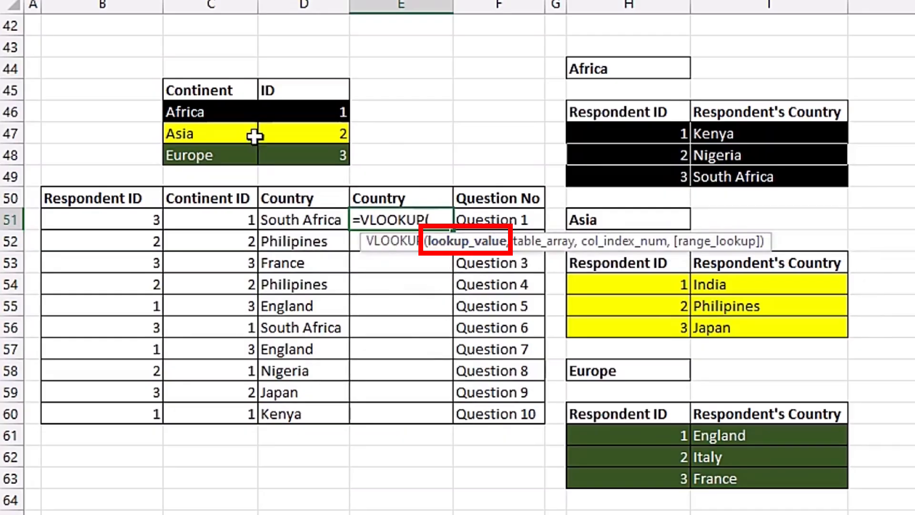
pyautogui.click(86, 222)
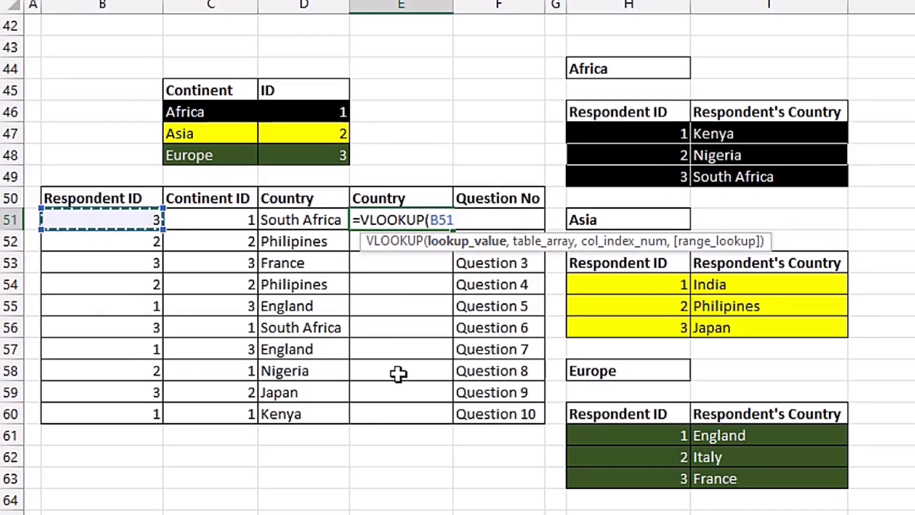
pyautogui.write(',')
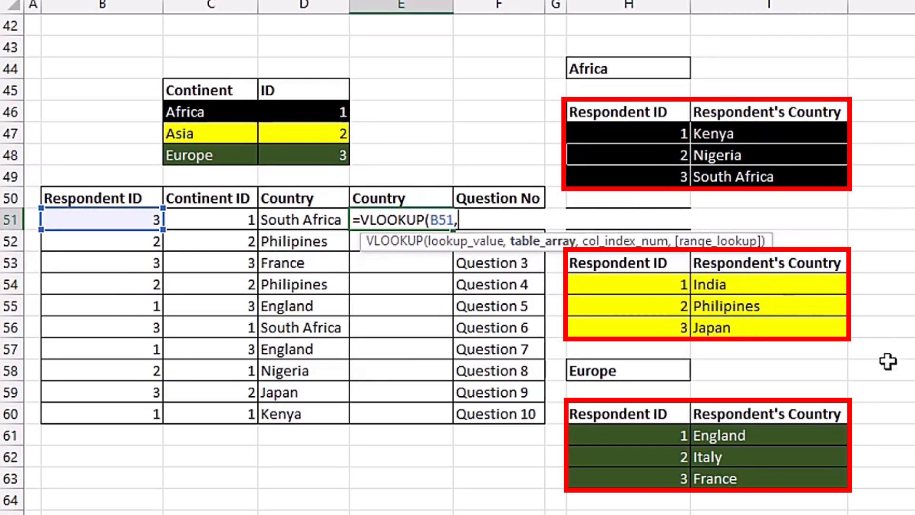
# Nest CHOOSE as the table array in E51, with C51 as the index number and the African table $H$47:$I$49 as the first value
pyautogui.write('choo')
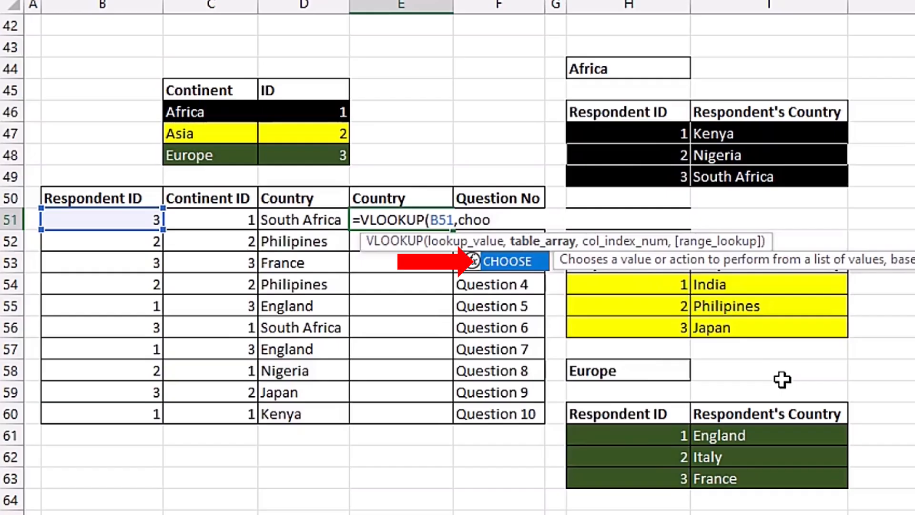
pyautogui.press('Tab')
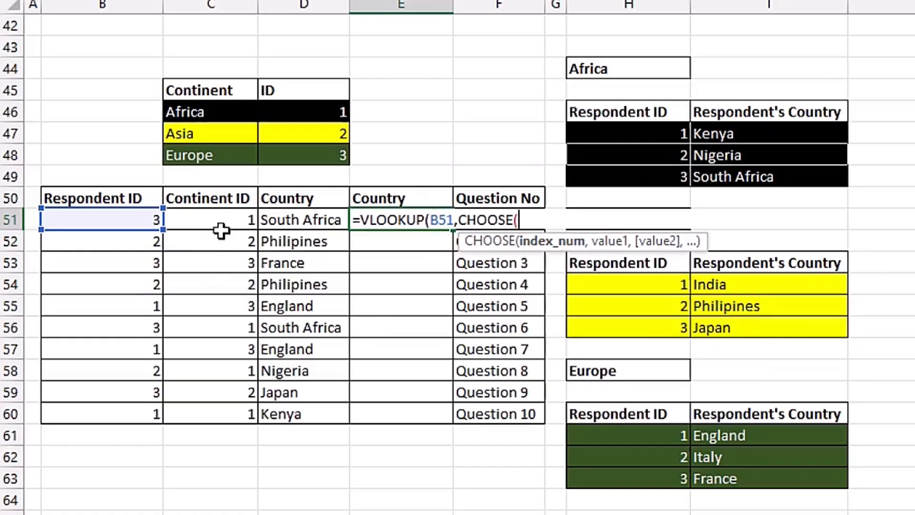
pyautogui.click(208, 220)
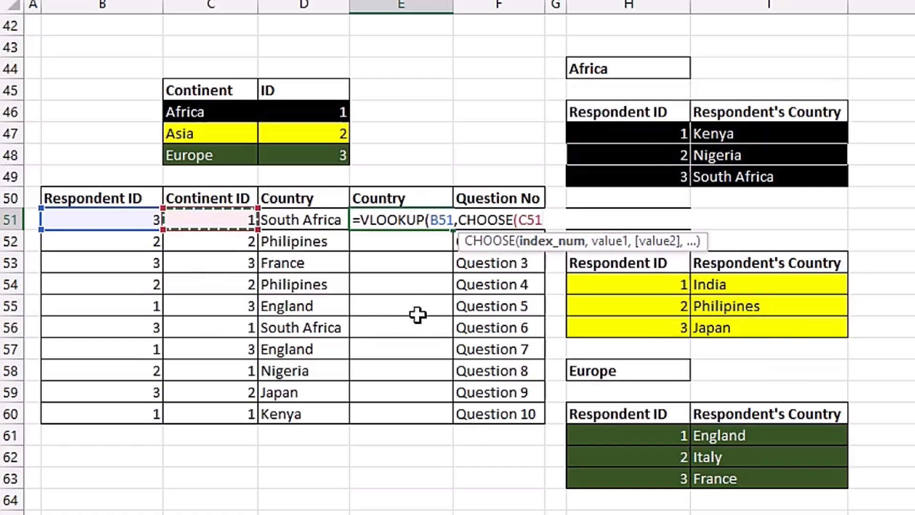
pyautogui.write(',')
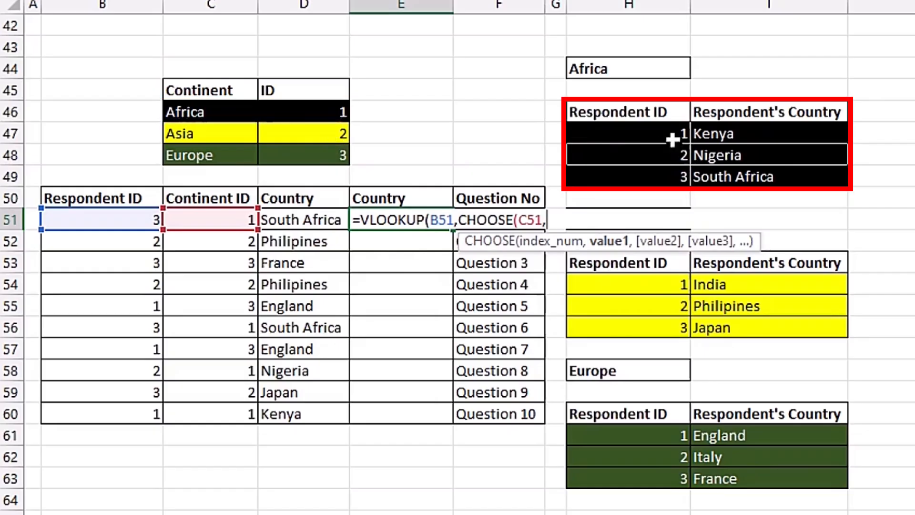
pyautogui.moveTo(640, 131); pyautogui.dragTo(755, 176)
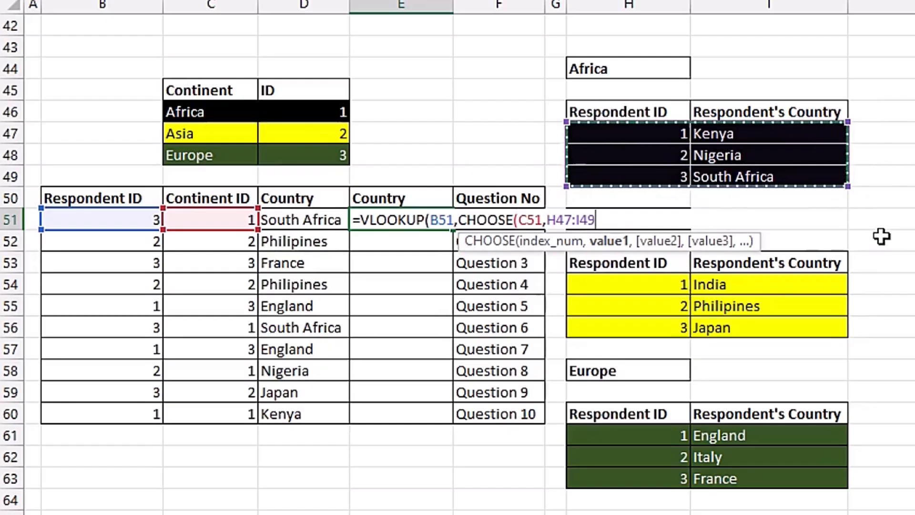
pyautogui.press('F4')
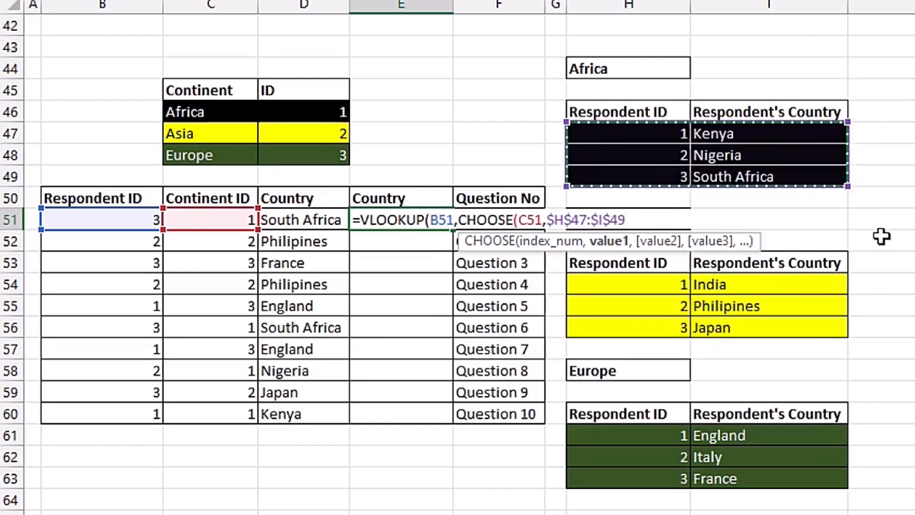
pyautogui.write(',')
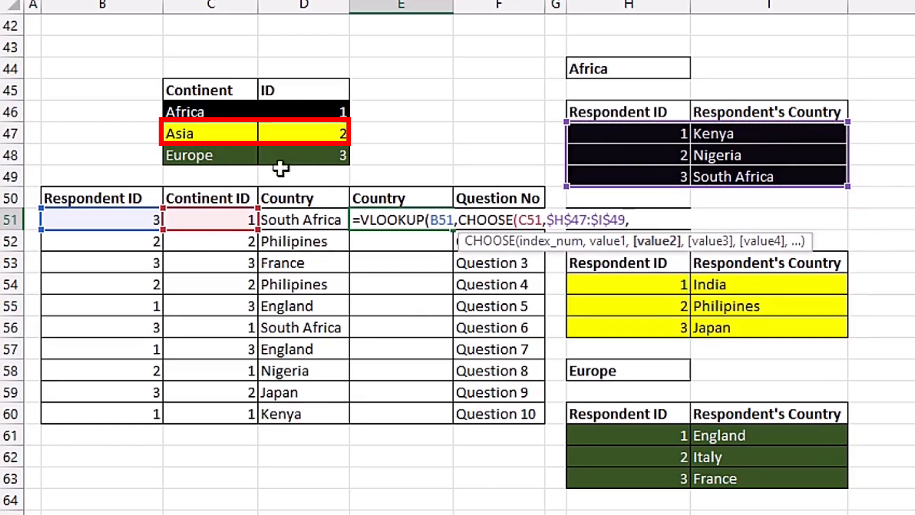
# Add the Asian table $H$54:$I$56 and the European table $H$61:$I$63 as absolute CHOOSE values, close CHOOSE, and preview the table array argument
pyautogui.moveTo(638, 286)
pyautogui.mouseDown()
pyautogui.moveTo(734, 319)
pyautogui.moveTo(709, 327)
pyautogui.mouseUp()
pyautogui.press('F4')
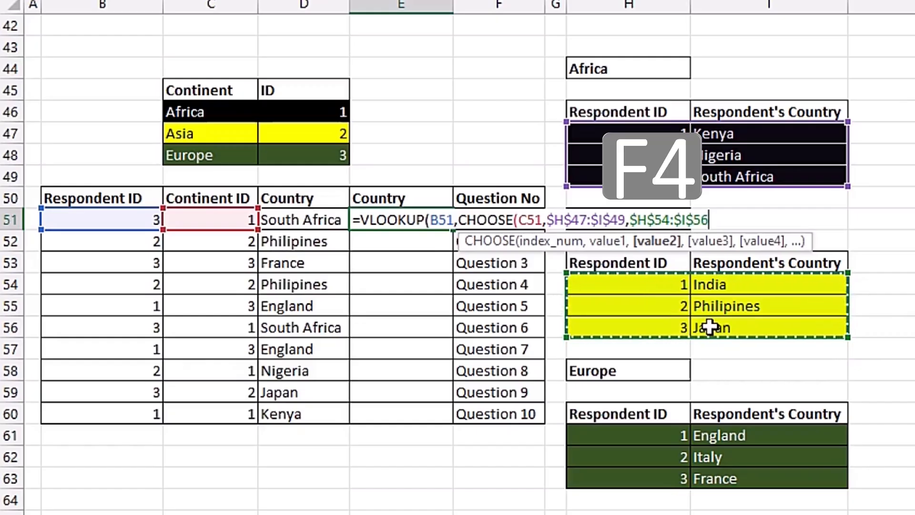
pyautogui.write(',')
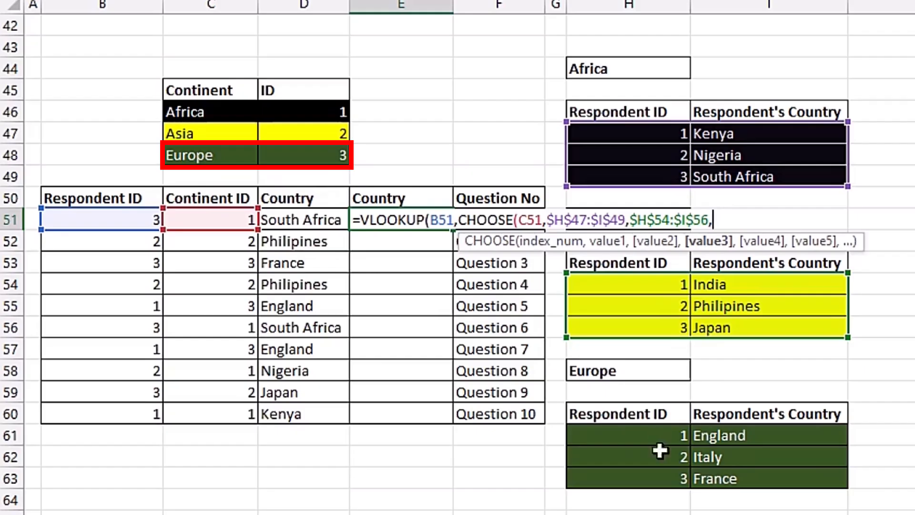
pyautogui.moveTo(641, 438)
pyautogui.mouseDown()
pyautogui.moveTo(729, 435)
pyautogui.moveTo(718, 461)
pyautogui.moveTo(741, 474)
pyautogui.mouseUp()
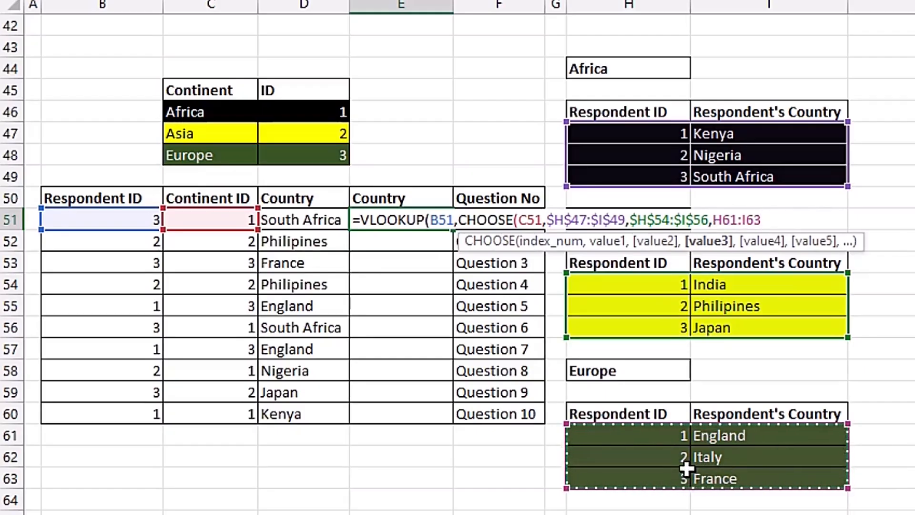
pyautogui.press('F4')
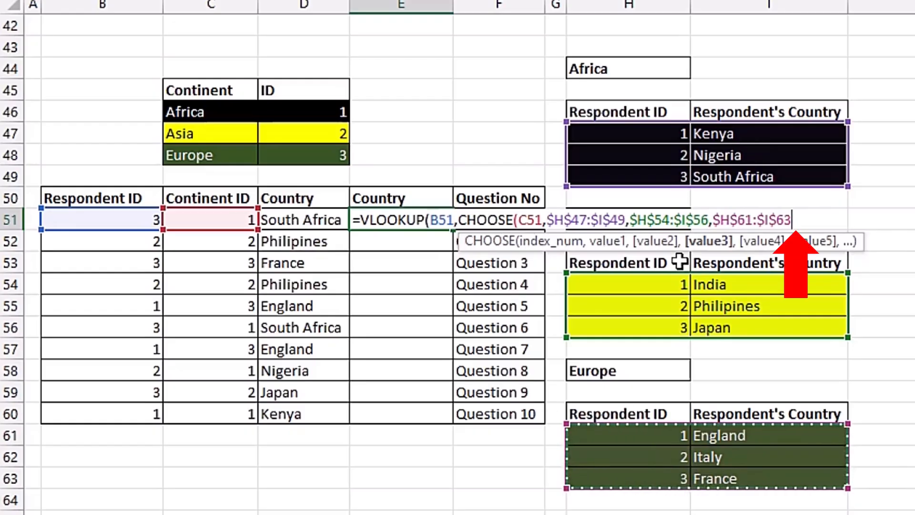
pyautogui.write(')')
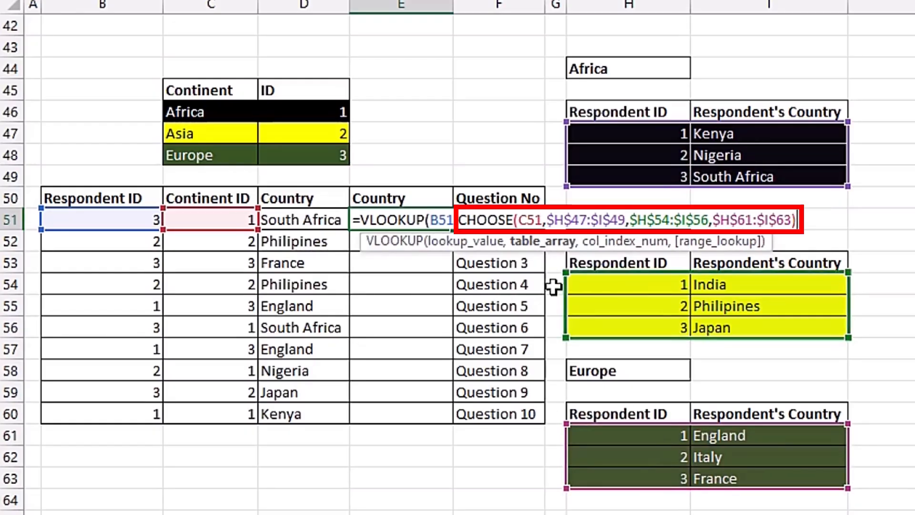
pyautogui.click(548, 244)
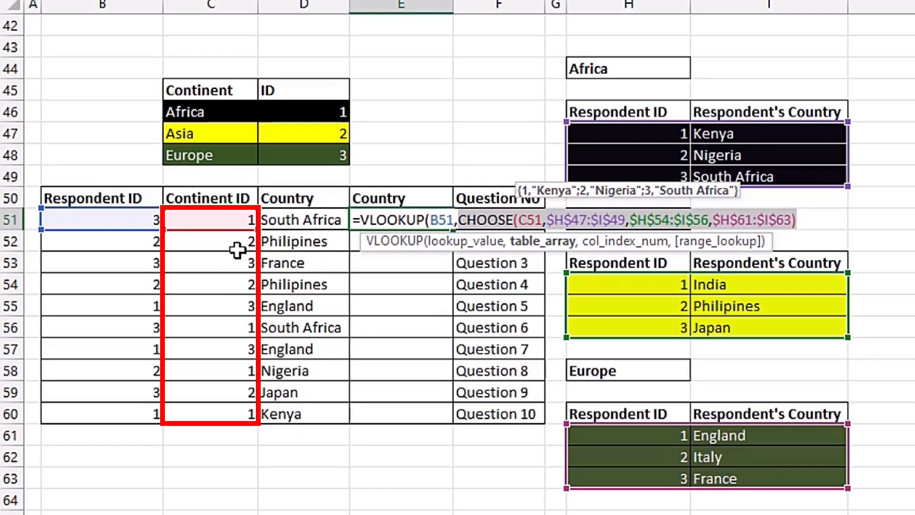
pyautogui.click(806, 214)
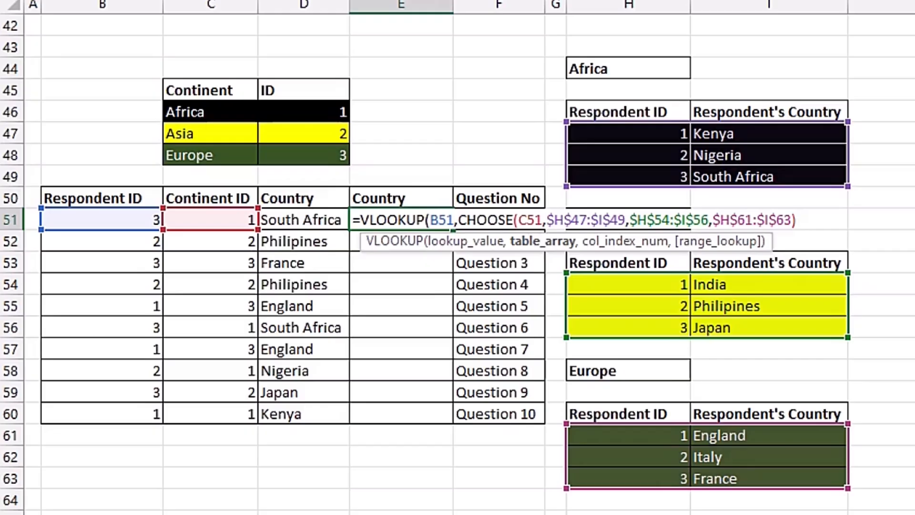
# Complete the E51 VLOOKUP with column index 2 and FALSE for an exact match, and fill it down to E60
pyautogui.write(',2')
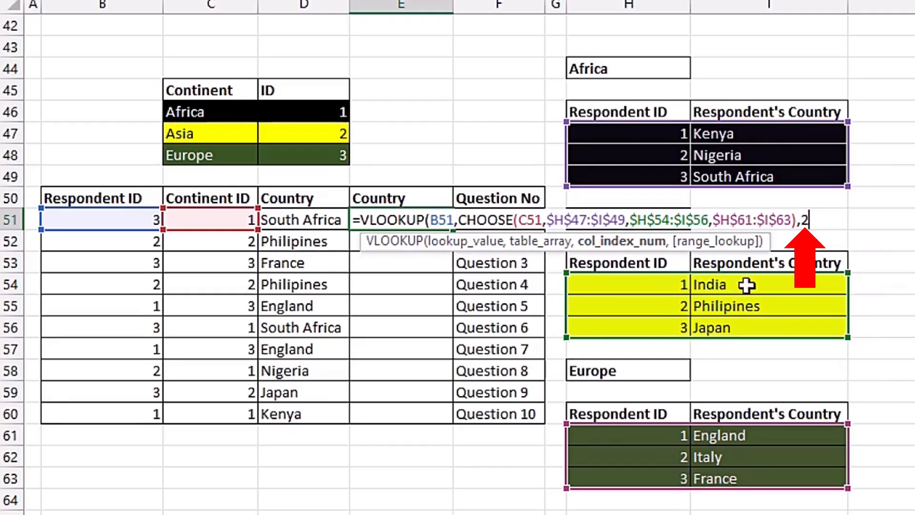
pyautogui.write(',')
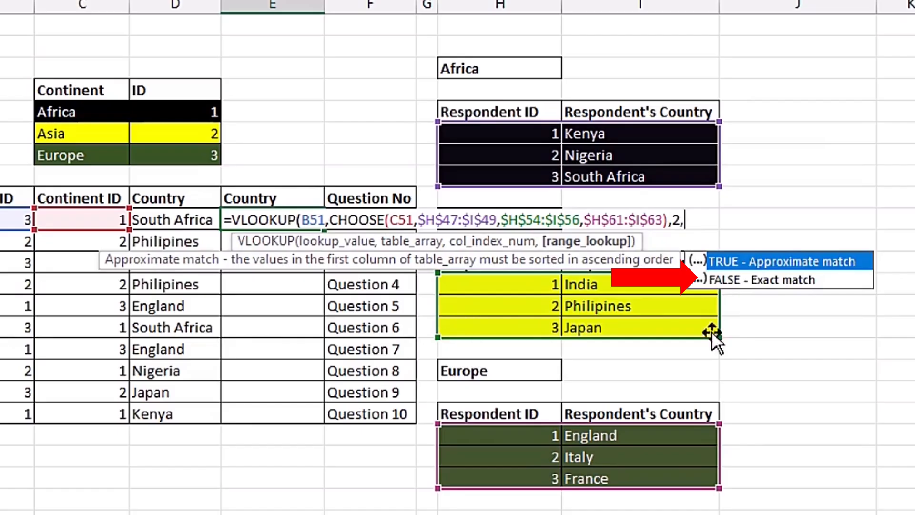
pyautogui.press('Down')
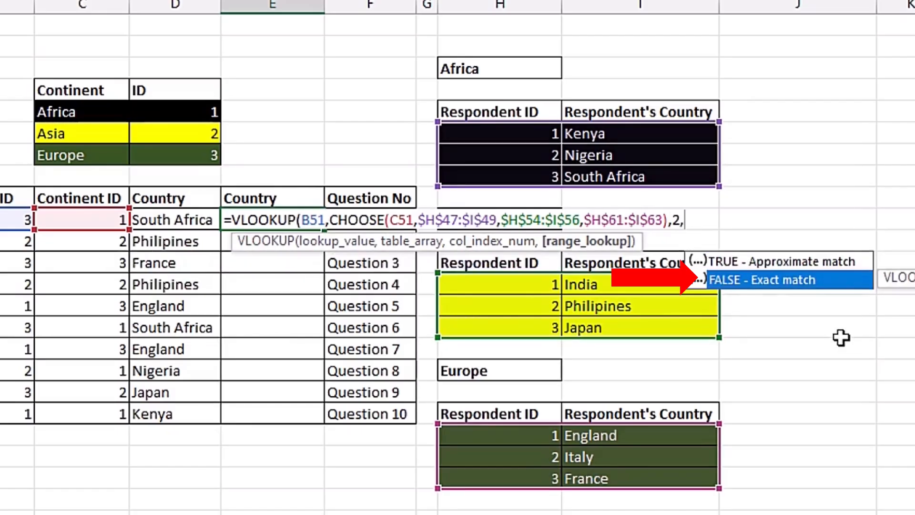
pyautogui.press('Tab')
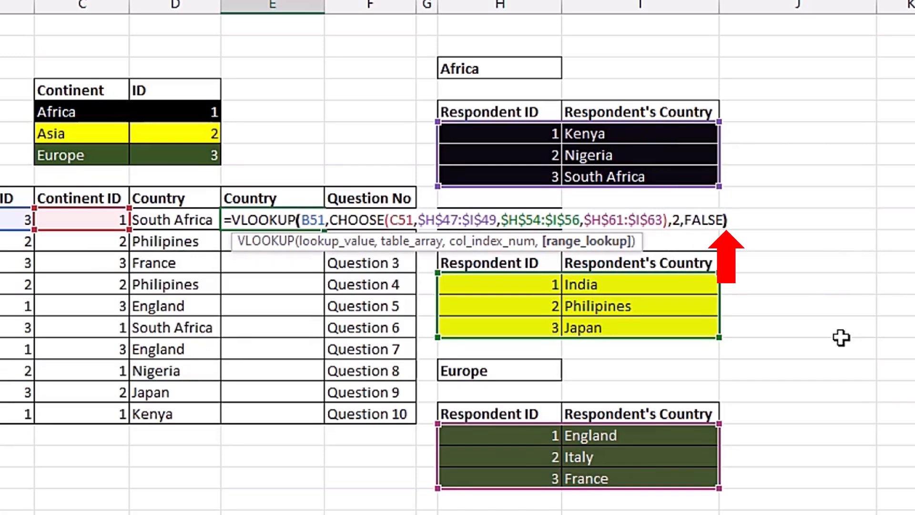
pyautogui.hotkey('ctrl', 'Return')
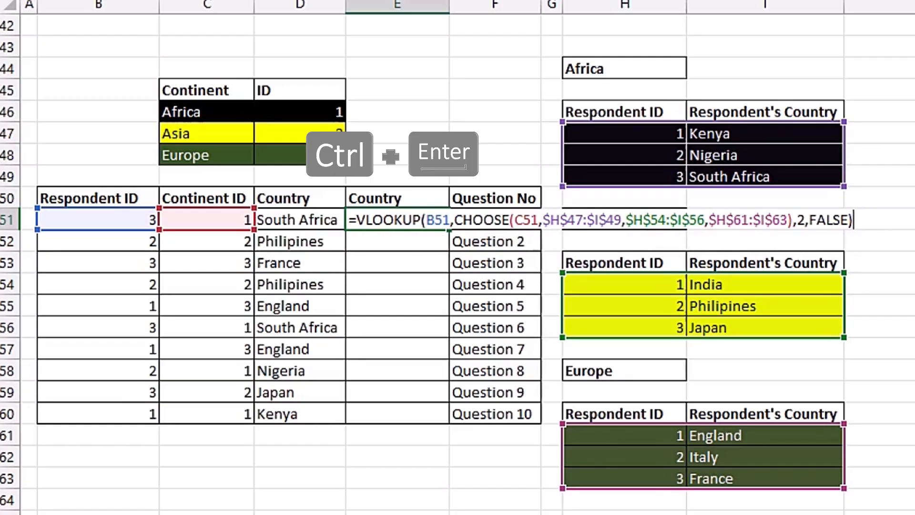
pyautogui.doubleClick(447, 230)
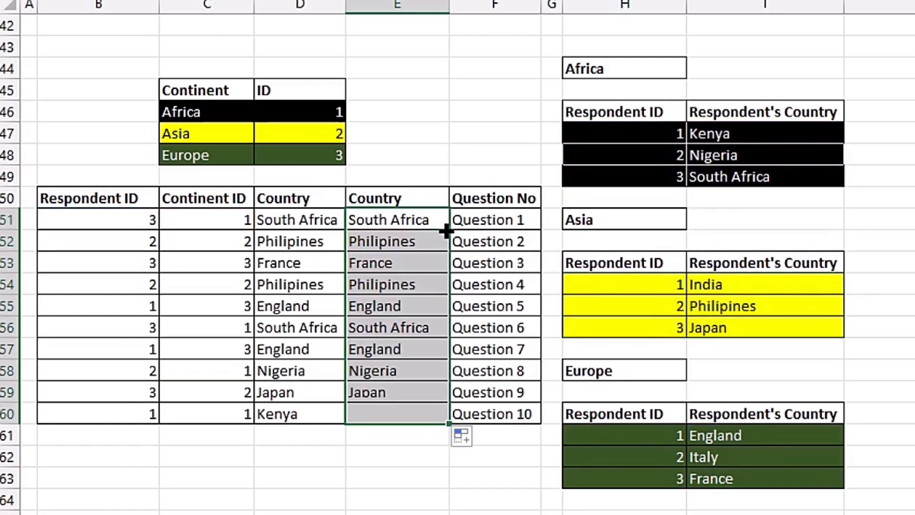